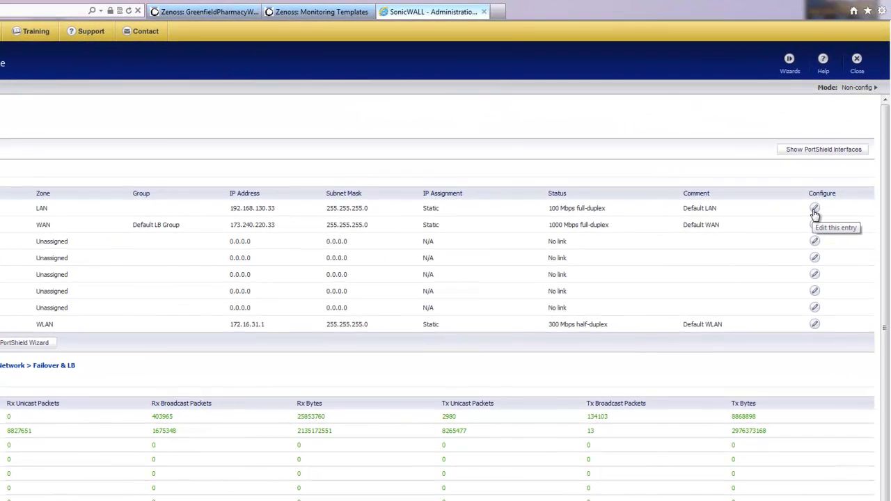
{"action": "left_click", "coordinate": [828, 180]}
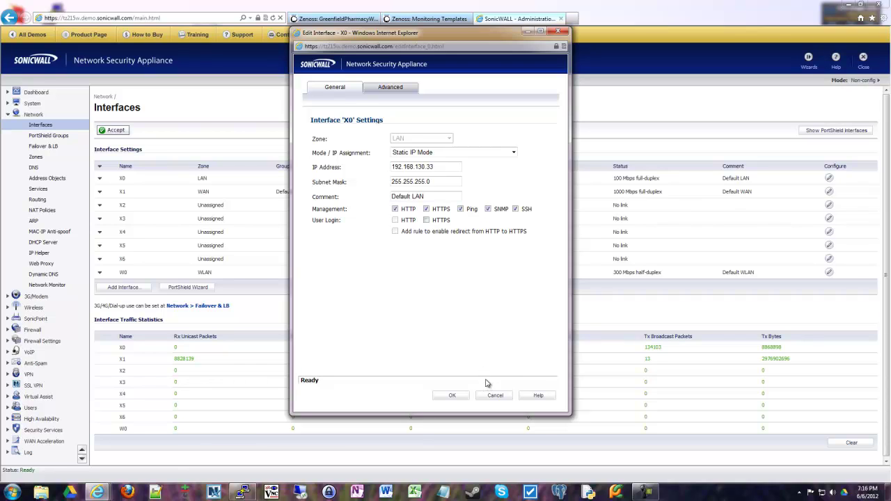
{"action": "left_click", "coordinate": [494, 396]}
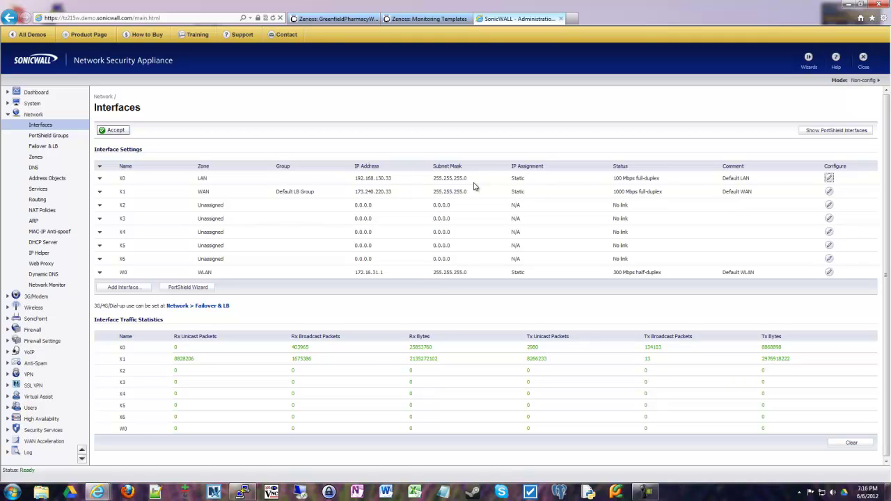
{"action": "left_click", "coordinate": [829, 191]}
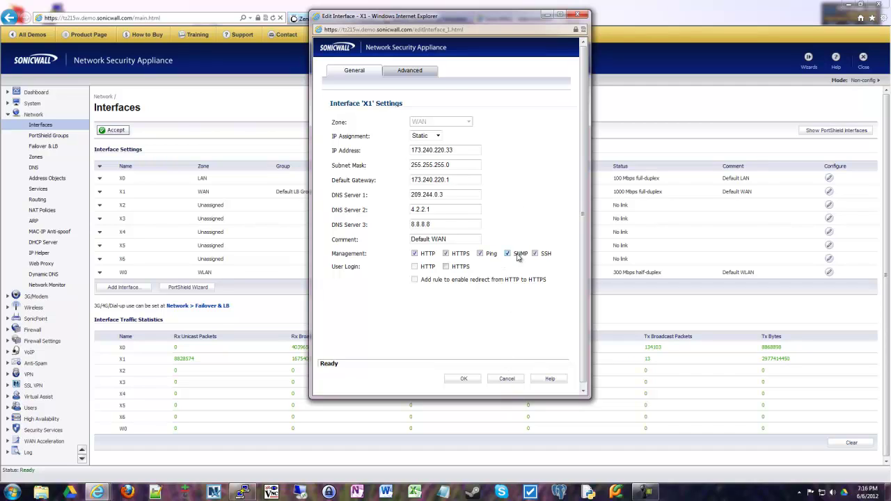
{"action": "left_click", "coordinate": [505, 379]}
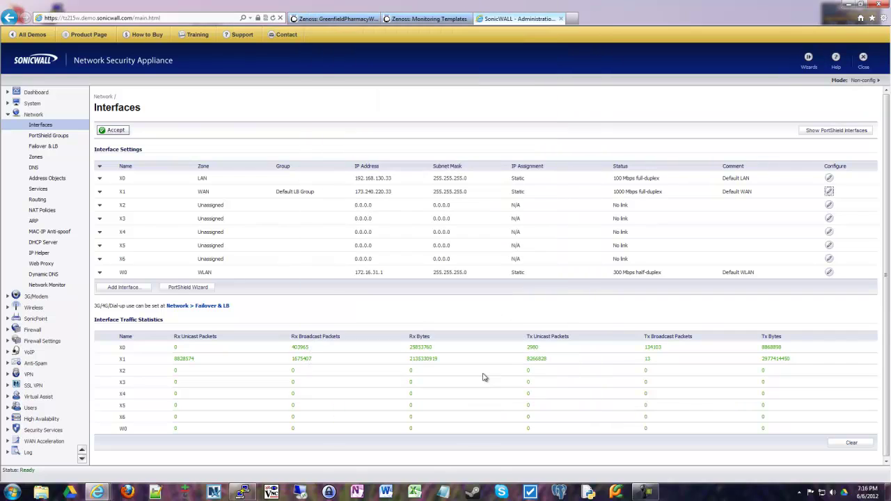
Step: Open System > Administration and scroll down to Advanced Management, where Enable SNMP is checked
{"action": "left_click", "coordinate": [34, 103]}
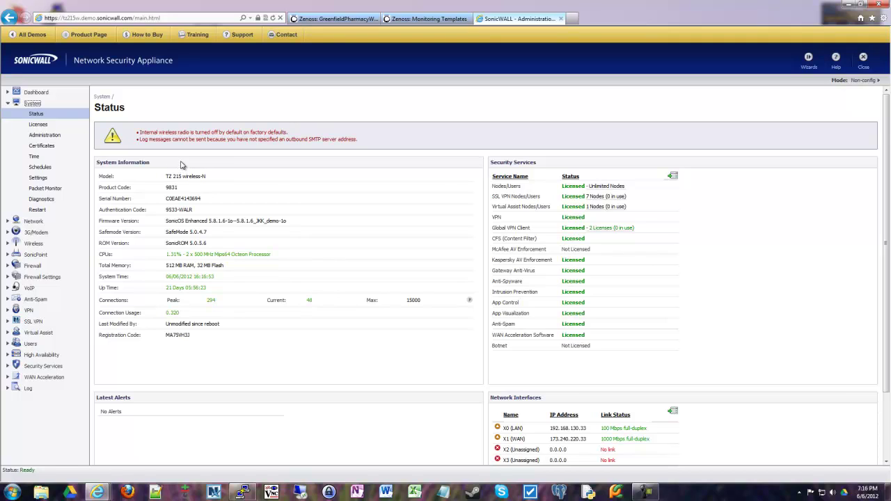
{"action": "left_click", "coordinate": [45, 135]}
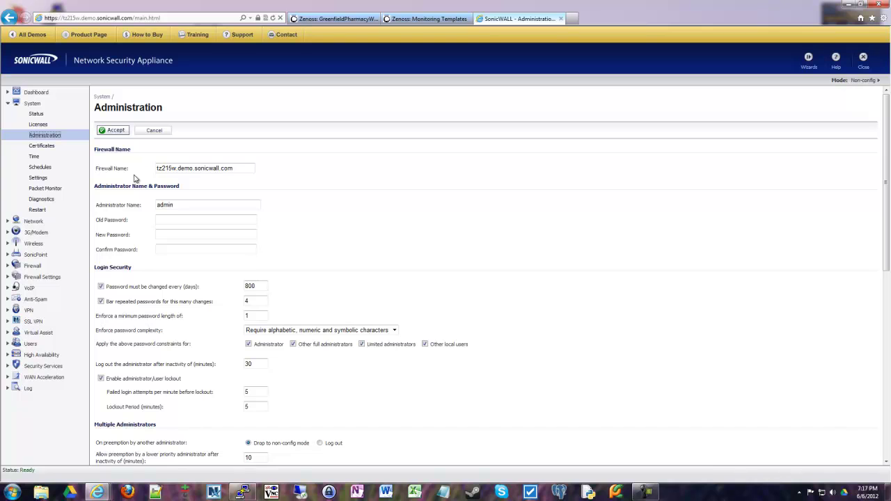
{"action": "scroll", "coordinate": [320, 212], "scroll_direction": "down", "scroll_amount": 5}
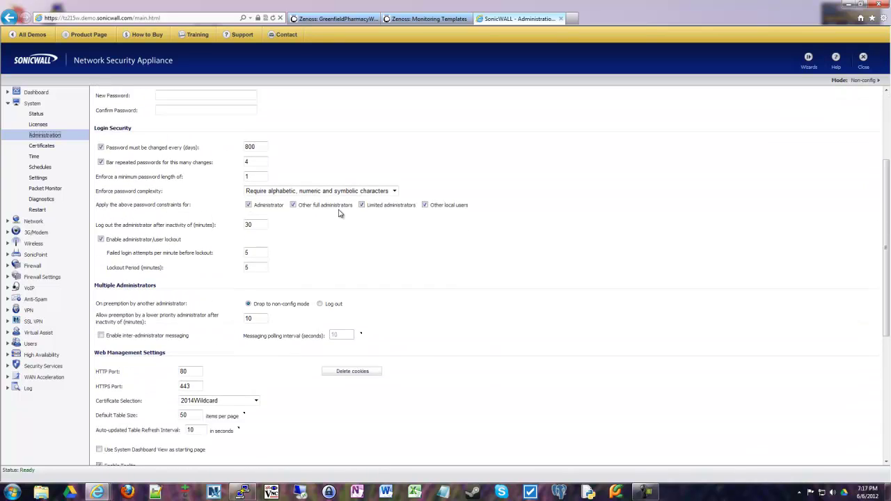
{"action": "scroll", "coordinate": [339, 212], "scroll_direction": "down", "scroll_amount": 3}
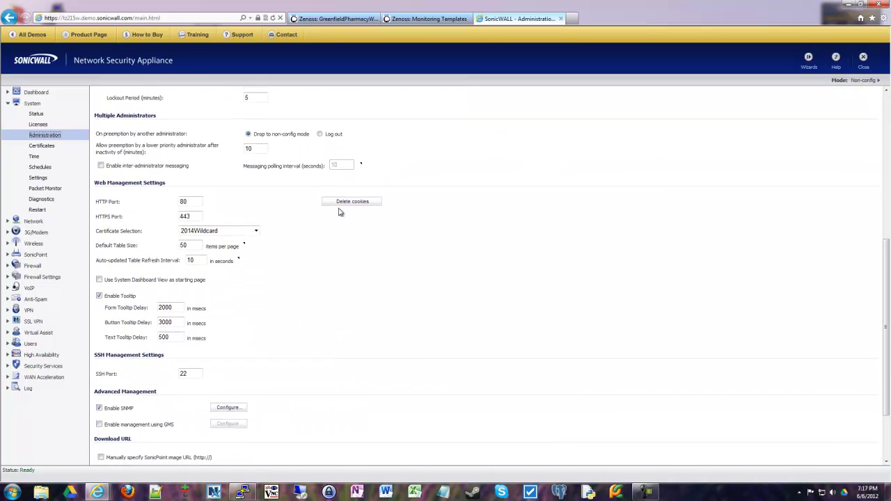
{"action": "scroll", "coordinate": [339, 211], "scroll_direction": "down", "scroll_amount": 1}
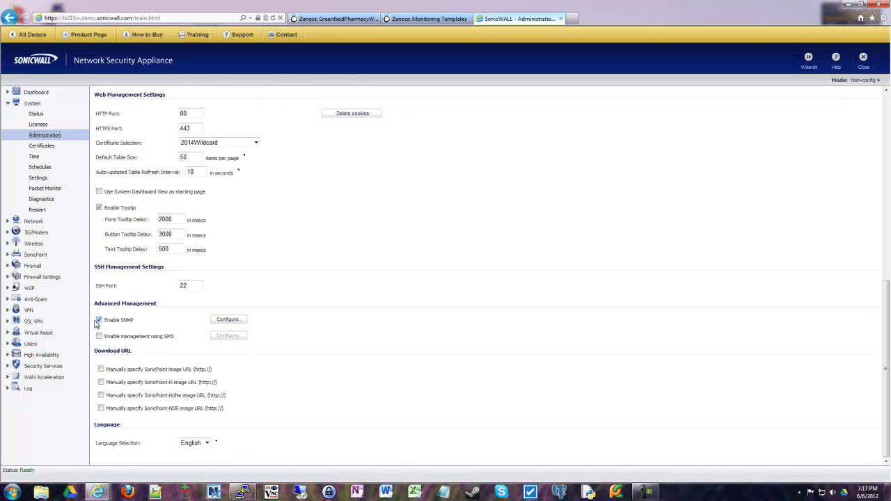
{"action": "left_click_drag", "start_coordinate": [93, 322], "coordinate": [272, 323]}
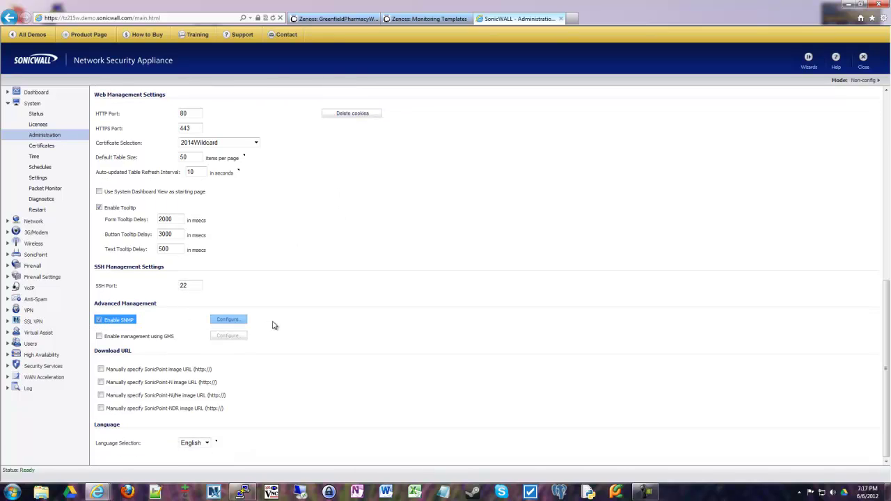
{"action": "left_click", "coordinate": [291, 322]}
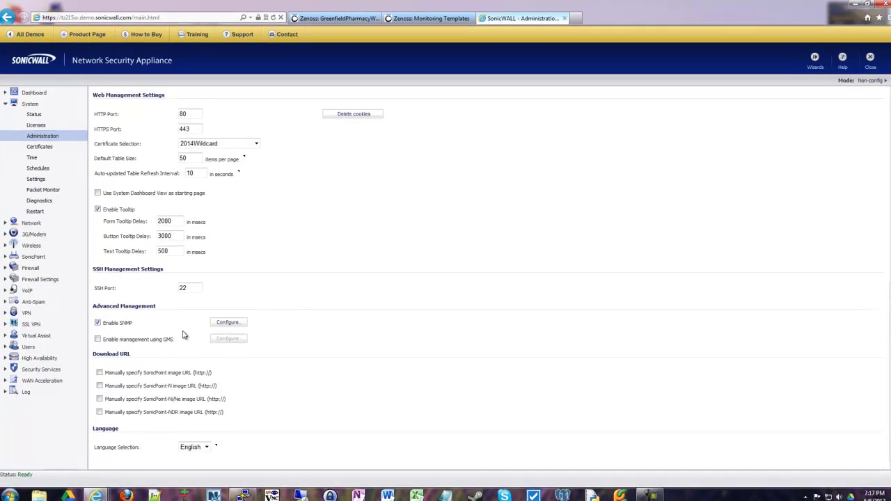
Step: Open the Configure SNMP dialog and empty the System Name, Contact, Location and community fields
{"action": "left_click", "coordinate": [228, 322]}
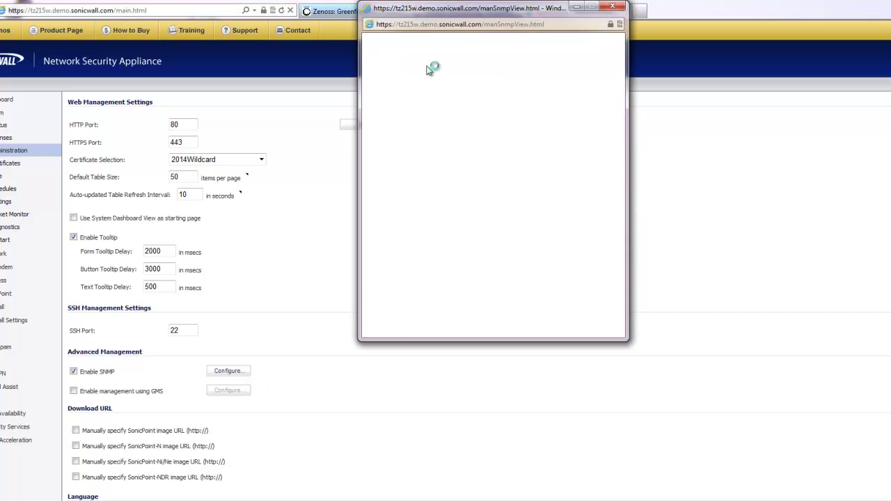
{"action": "left_click_drag", "start_coordinate": [485, 12], "coordinate": [465, 126]}
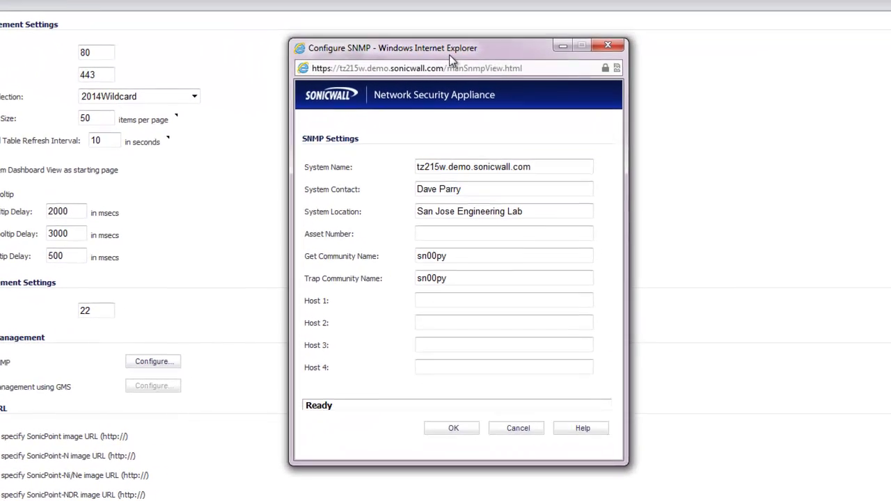
{"action": "left_click_drag", "start_coordinate": [449, 55], "coordinate": [448, 57]}
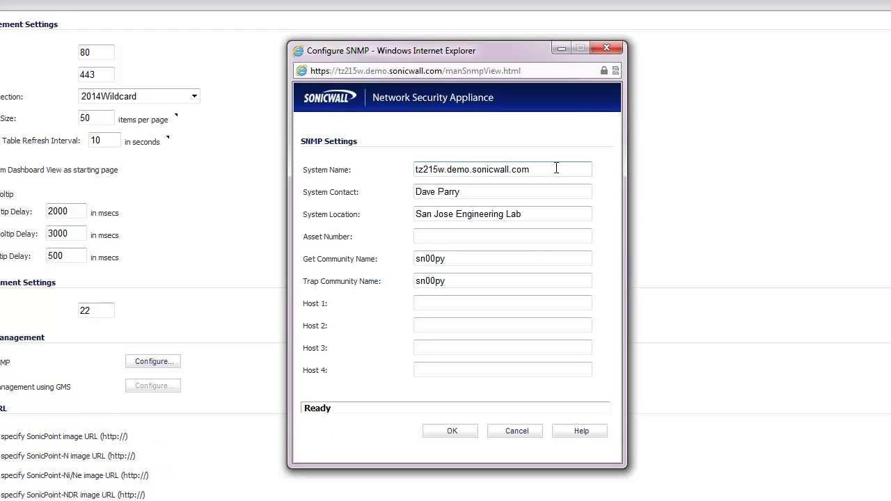
{"action": "left_click_drag", "start_coordinate": [541, 169], "coordinate": [376, 172]}
{"action": "key", "text": "BackSpace"}
{"action": "left_click_drag", "start_coordinate": [480, 195], "coordinate": [432, 203]}
{"action": "key", "text": "BackSpace"}
{"action": "left_click_drag", "start_coordinate": [533, 215], "coordinate": [387, 231]}
{"action": "key", "text": "BackSpace"}
{"action": "left_click_drag", "start_coordinate": [458, 259], "coordinate": [436, 282]}
{"action": "key", "text": "BackSpace"}
{"action": "key", "text": "BackSpace"}
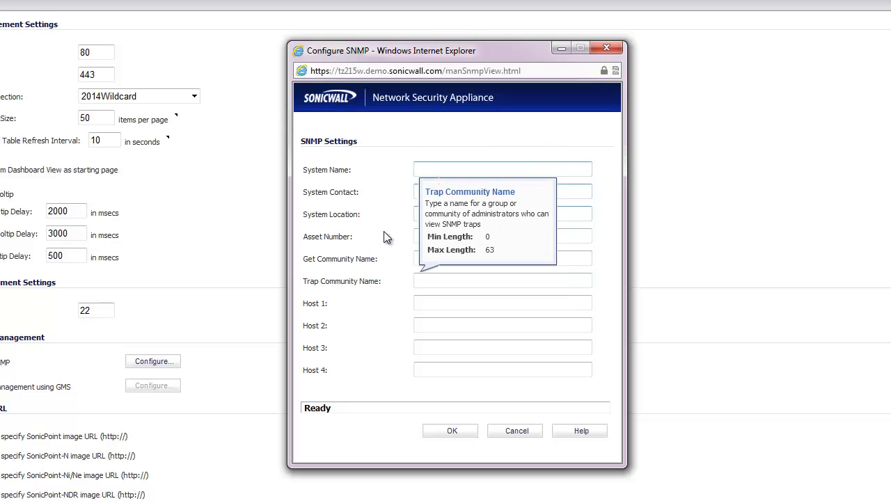
Step: Highlight the system name, contact and location rows of the emptied SNMP form for explanation
{"action": "left_click", "coordinate": [591, 172]}
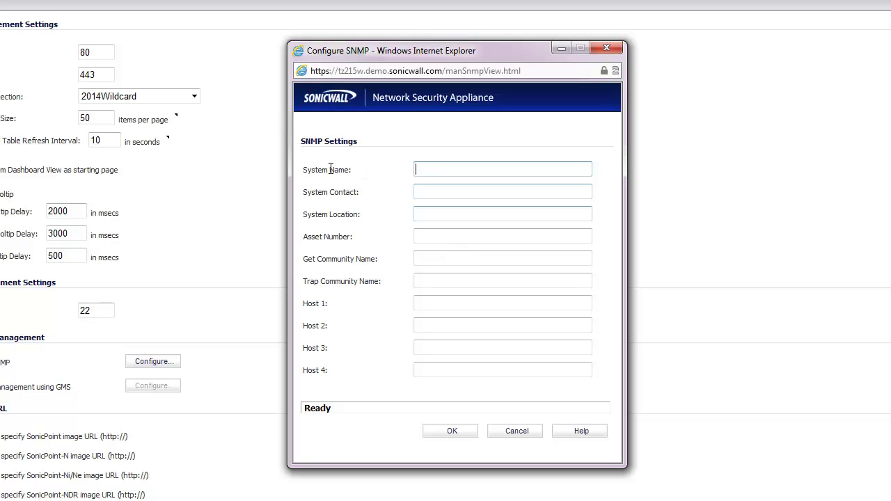
{"action": "left_click_drag", "start_coordinate": [306, 169], "coordinate": [596, 219]}
{"action": "left_click", "coordinate": [306, 190]}
{"action": "left_click_drag", "start_coordinate": [298, 171], "coordinate": [361, 215]}
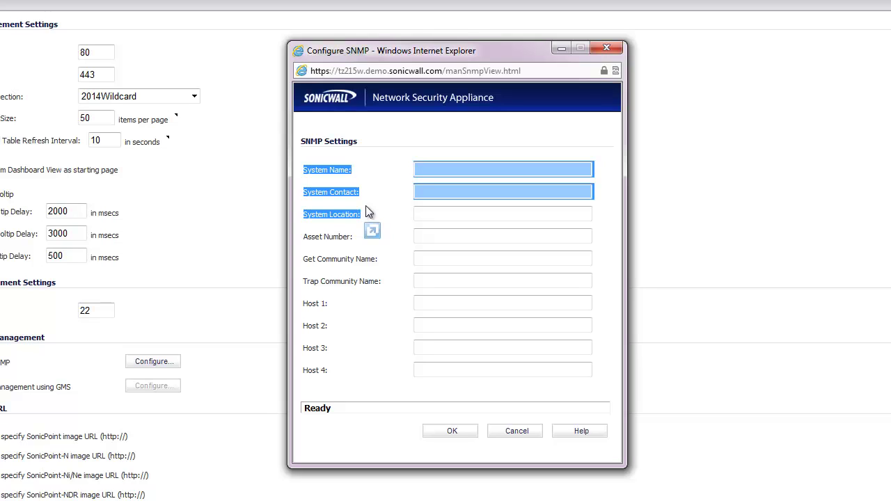
{"action": "left_click", "coordinate": [380, 203]}
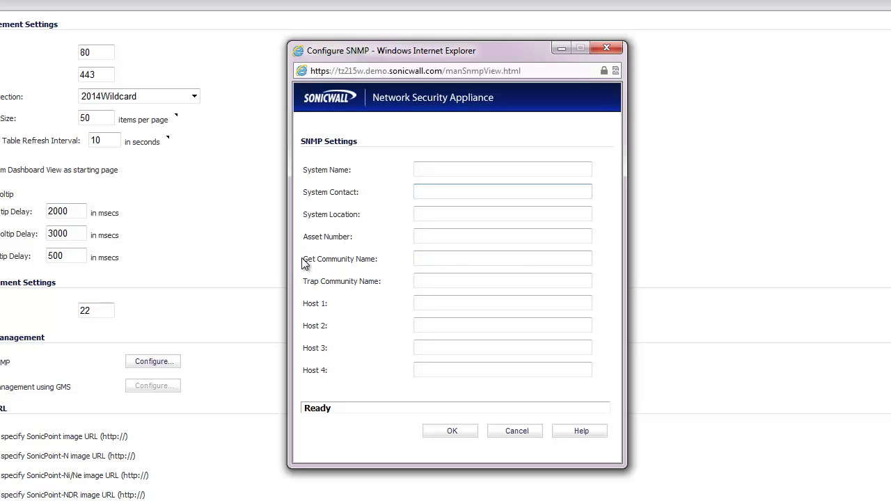
{"action": "left_click_drag", "start_coordinate": [303, 259], "coordinate": [379, 259]}
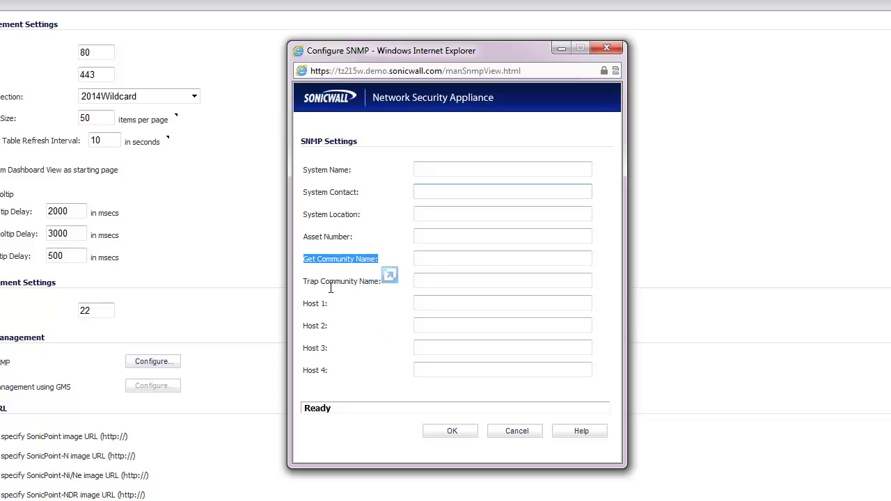
{"action": "left_click", "coordinate": [389, 255]}
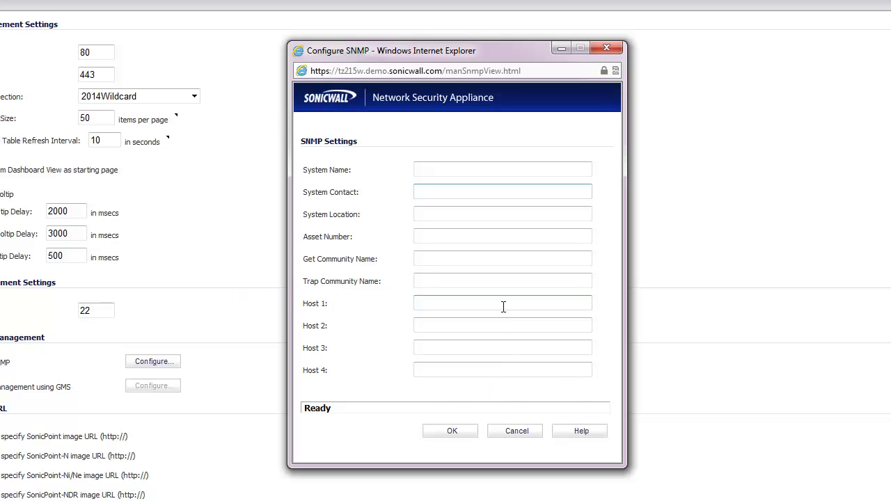
{"action": "left_click", "coordinate": [418, 258]}
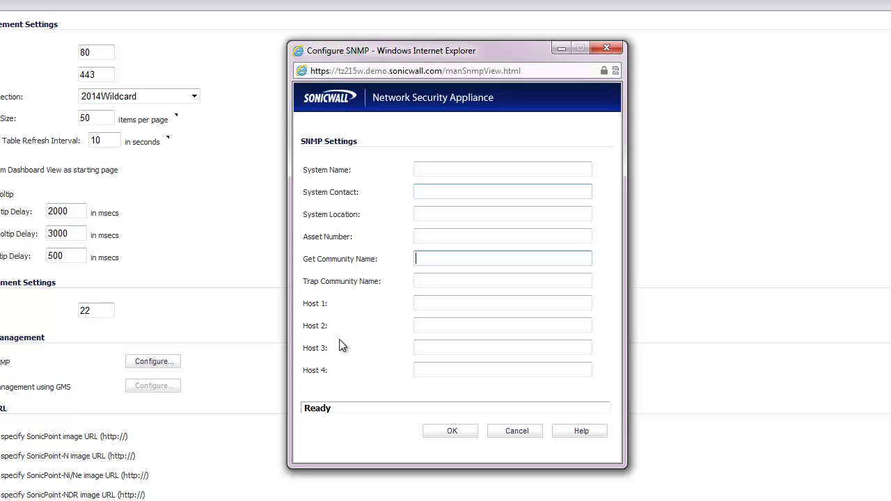
Step: Enter the SNMP community string as Get Community Name, then move to Trap Community Name
{"action": "left_click", "coordinate": [422, 281]}
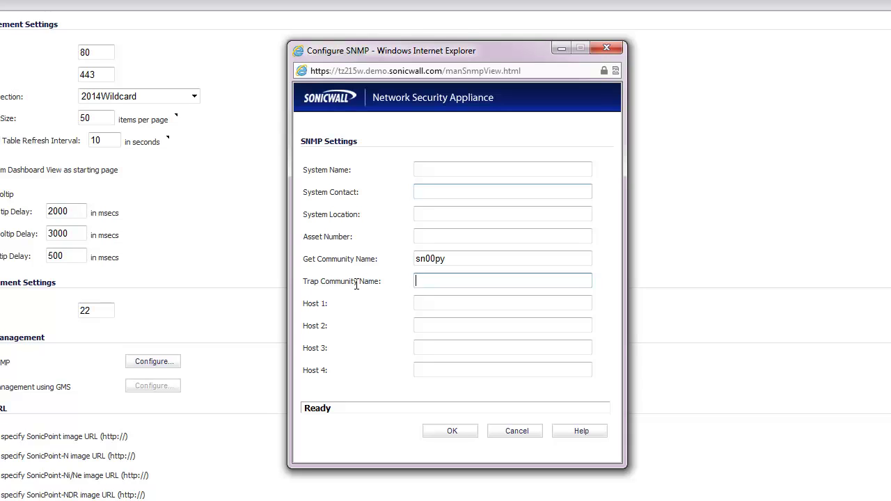
Step: Review the entered Get Community Name and its help, then confirm and close the Configure SNMP dialog
{"action": "left_click_drag", "start_coordinate": [377, 259], "coordinate": [268, 270]}
{"action": "left_click", "coordinate": [385, 259]}
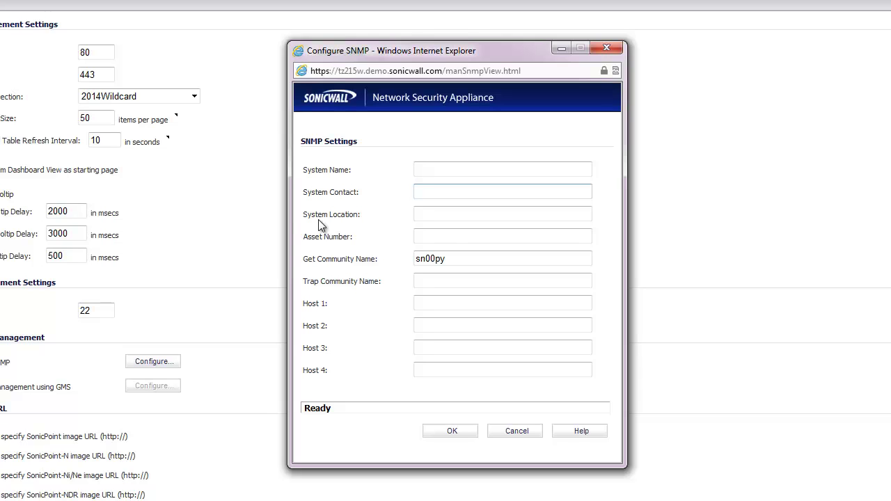
{"action": "double_click", "coordinate": [426, 263]}
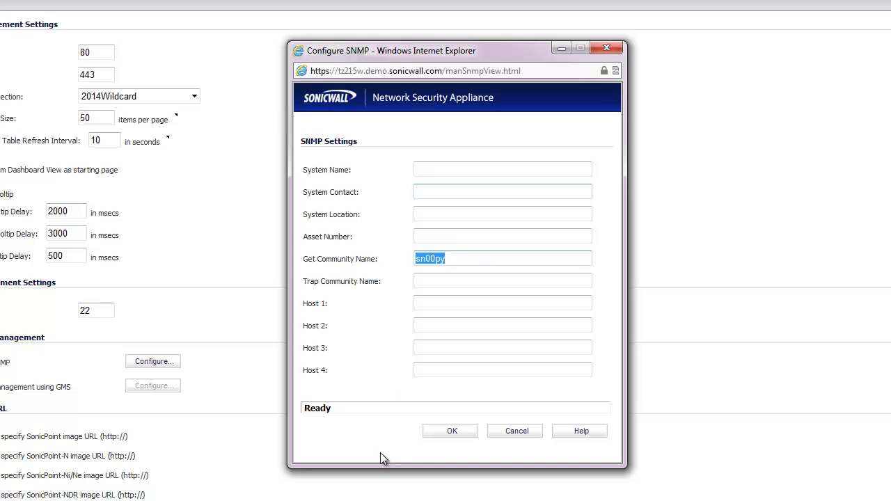
{"action": "left_click", "coordinate": [456, 259]}
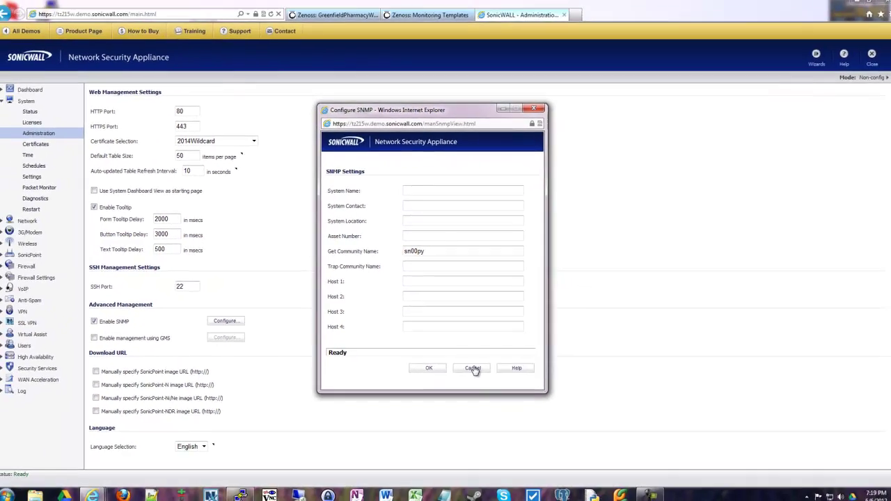
{"action": "left_click", "coordinate": [474, 369]}
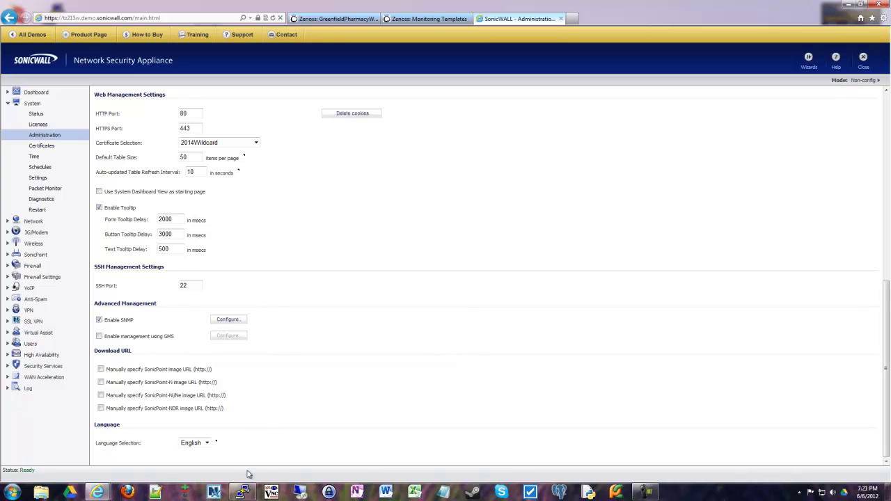
Step: Bring the PuTTY session to the Linux monitoring host in front of the admin page
{"action": "left_click", "coordinate": [244, 493]}
{"action": "left_click_drag", "start_coordinate": [391, 82], "coordinate": [417, 89]}
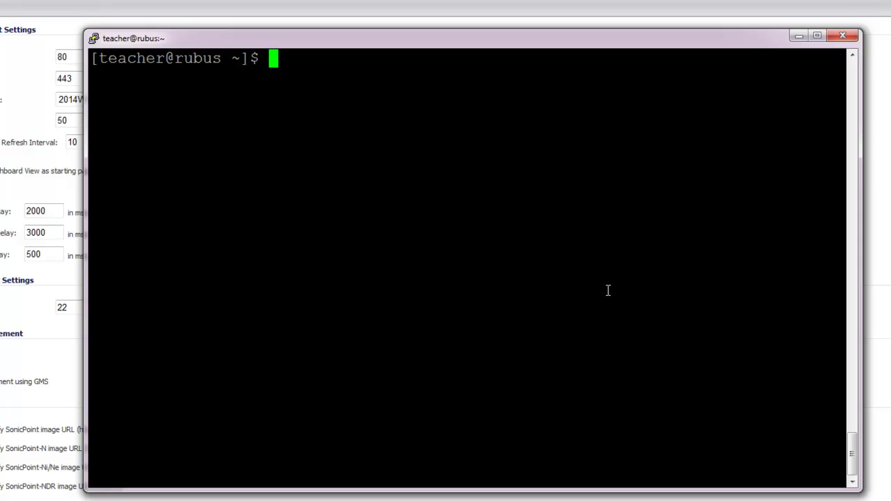
Step: Clear the terminal and run the v2c numeric-OID snmpwalk against the firewall
{"action": "key", "text": "Return"}
{"action": "key", "text": "Return"}
{"action": "key", "text": "Return"}
{"action": "key", "text": "Return"}
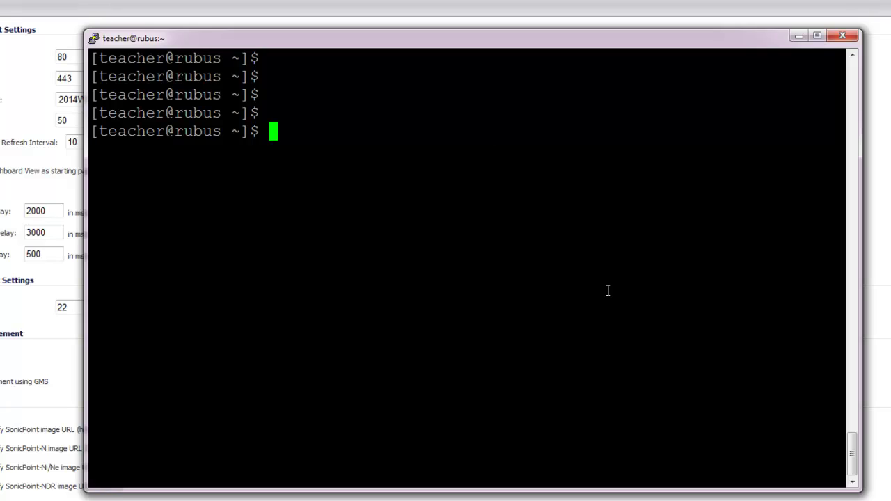
{"action": "type", "text": "clear"}
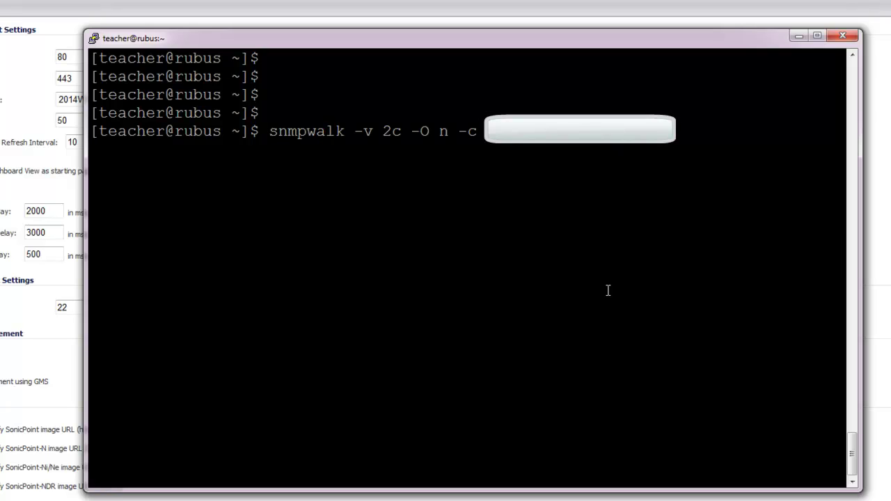
{"action": "key", "text": "Return"}
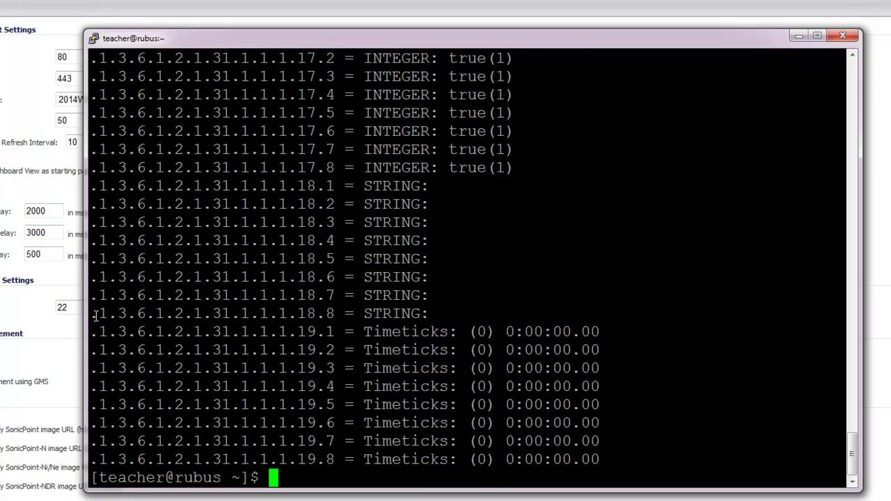
{"action": "left_click_drag", "start_coordinate": [93, 316], "coordinate": [335, 314]}
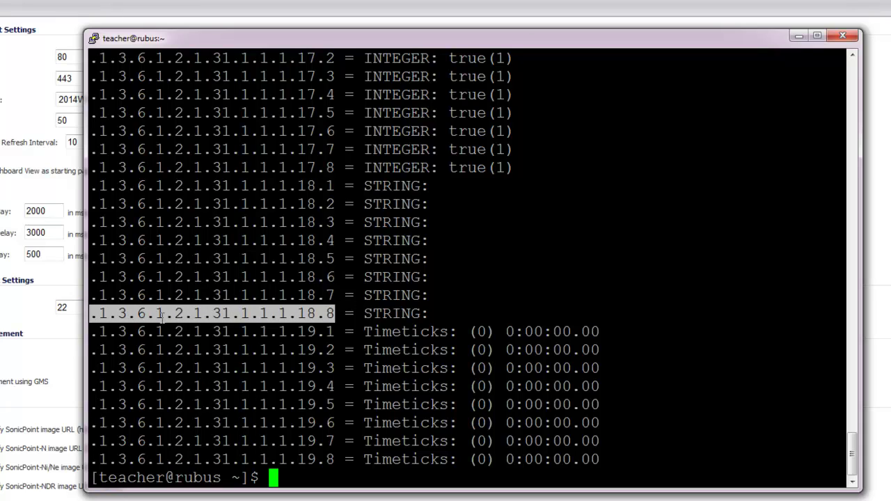
{"action": "left_click", "coordinate": [116, 309]}
{"action": "left_click_drag", "start_coordinate": [96, 314], "coordinate": [352, 313]}
{"action": "left_click", "coordinate": [282, 314]}
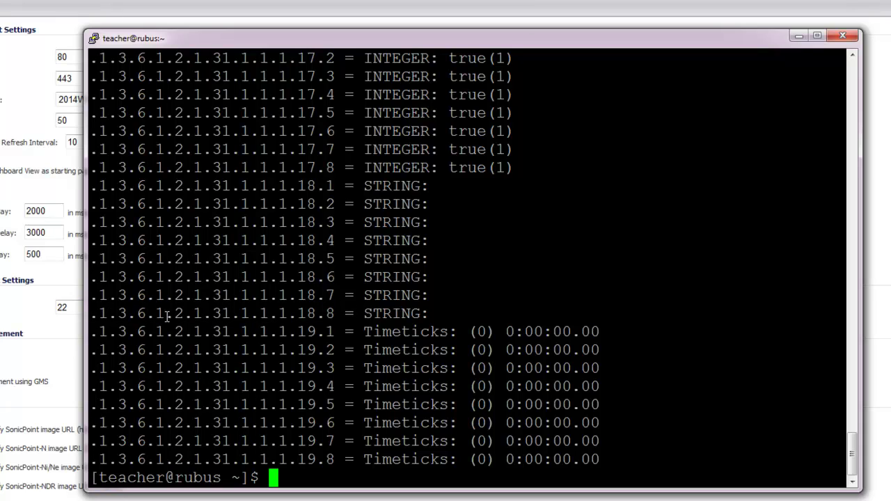
{"action": "double_click", "coordinate": [123, 313]}
{"action": "left_click", "coordinate": [131, 313]}
{"action": "left_click_drag", "start_coordinate": [138, 313], "coordinate": [143, 314]}
{"action": "left_click", "coordinate": [224, 311]}
{"action": "double_click", "coordinate": [327, 314]}
{"action": "left_click", "coordinate": [326, 313]}
{"action": "left_click", "coordinate": [302, 315]}
{"action": "left_click_drag", "start_coordinate": [92, 314], "coordinate": [335, 313]}
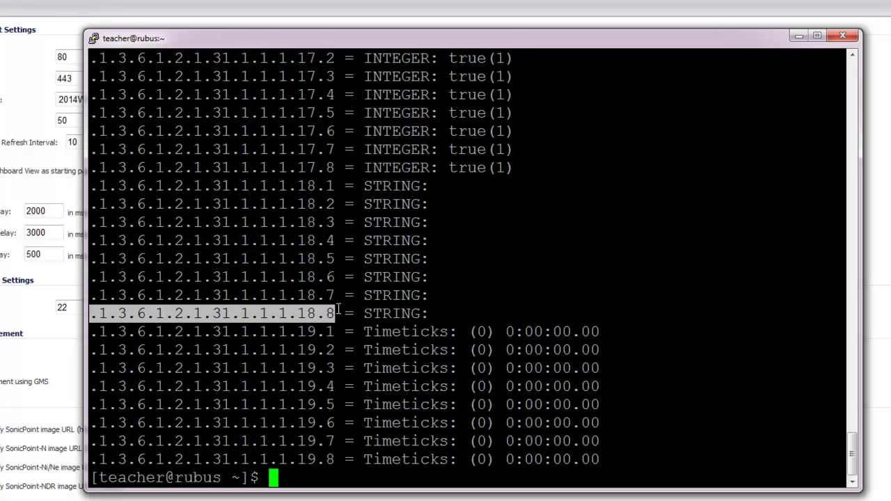
{"action": "left_click", "coordinate": [335, 313]}
{"action": "double_click", "coordinate": [384, 315]}
{"action": "left_click", "coordinate": [418, 317]}
{"action": "left_click_drag", "start_coordinate": [99, 336], "coordinate": [341, 328]}
{"action": "left_click", "coordinate": [427, 333]}
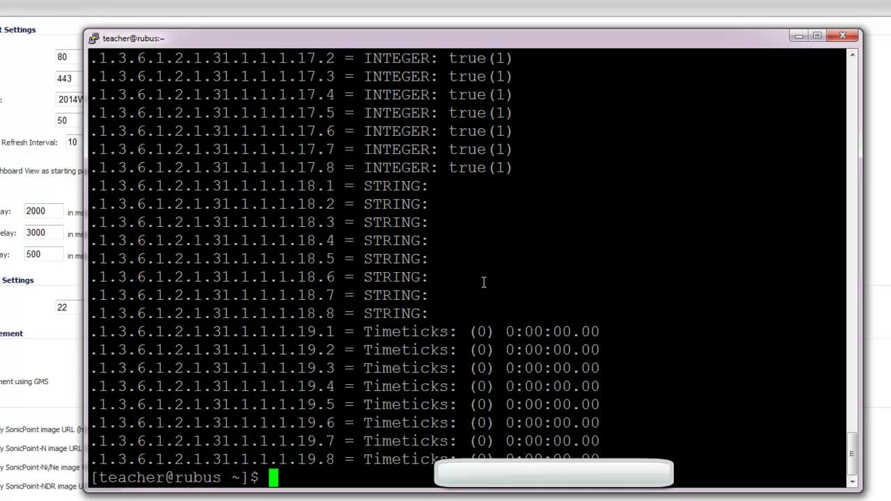
Step: Run snmpwalk -v 2c without the -O option to list symbolic IF-MIB names
{"action": "type", "text": "snmpwalk -v 2c -O"}
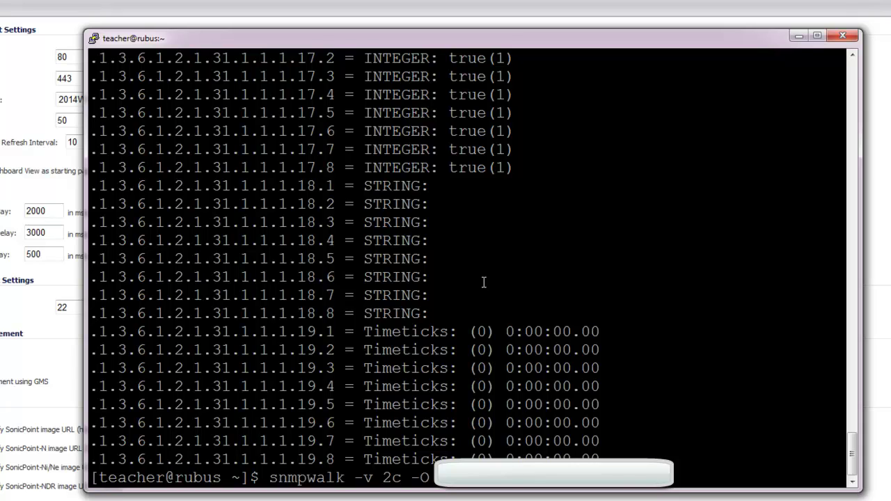
{"action": "key", "text": "BackSpace"}
{"action": "key", "text": "BackSpace"}
{"action": "key", "text": "BackSpace"}
{"action": "key", "text": "Return"}
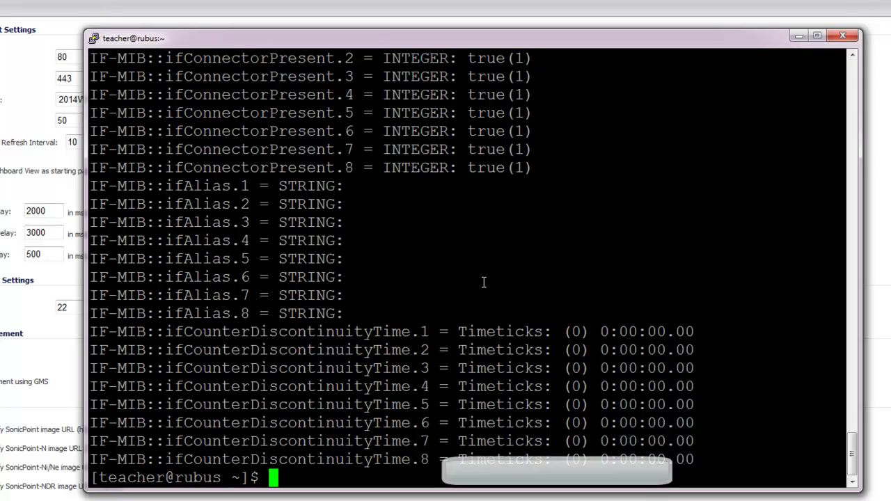
Step: Recall the previous walk and rerun it with -O n for numeric OIDs
{"action": "key", "text": "Up"}
{"action": "key", "text": "Left"}
{"action": "key", "text": "Left"}
{"action": "key", "text": "Left"}
{"action": "key", "text": "Left"}
{"action": "key", "text": "Left"}
{"action": "key", "text": "Left"}
{"action": "key", "text": "Left"}
{"action": "key", "text": "Left"}
{"action": "key", "text": "Left"}
{"action": "key", "text": "Left"}
{"action": "key", "text": "Left"}
{"action": "key", "text": "Left"}
{"action": "key", "text": "Left"}
{"action": "key", "text": "Left"}
{"action": "key", "text": "Left"}
{"action": "key", "text": "Left"}
{"action": "key", "text": "Left"}
{"action": "key", "text": "Left"}
{"action": "key", "text": "Left"}
{"action": "key", "text": "Left"}
{"action": "type", "text": "O n -"}
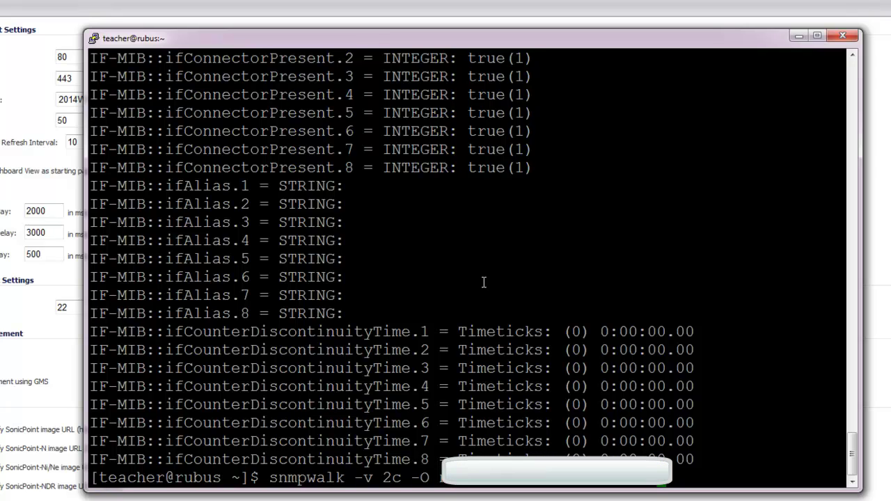
{"action": "key", "text": "Return"}
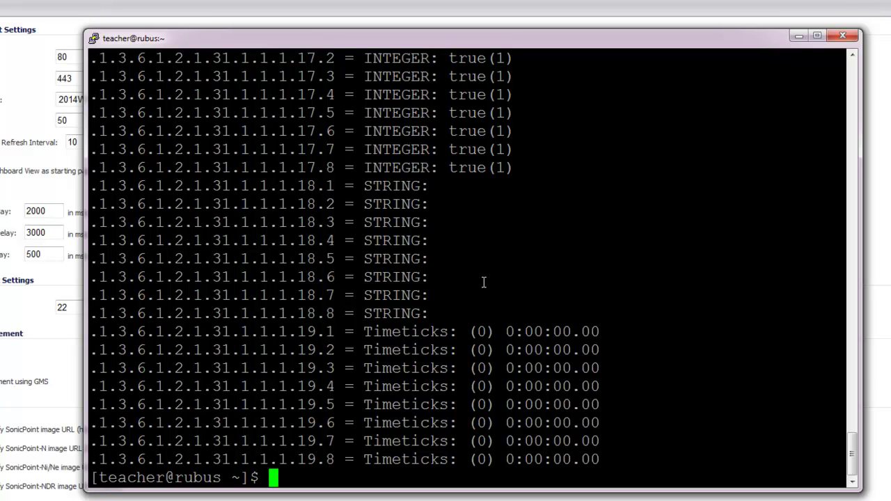
{"action": "scroll", "coordinate": [484, 282], "scroll_direction": "up", "scroll_amount": 20}
{"action": "scroll", "coordinate": [486, 285], "scroll_direction": "down", "scroll_amount": 4}
{"action": "scroll", "coordinate": [513, 302], "scroll_direction": "up", "scroll_amount": 4}
{"action": "scroll", "coordinate": [514, 295], "scroll_direction": "up", "scroll_amount": 4}
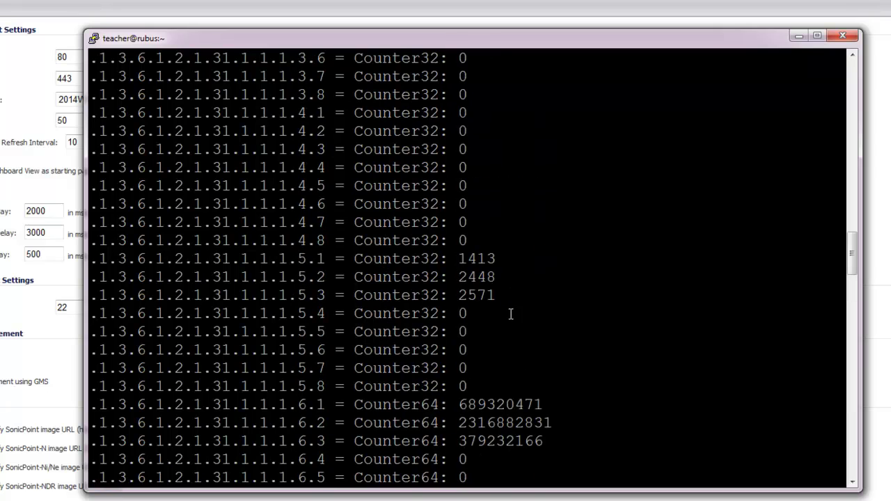
{"action": "scroll", "coordinate": [511, 308], "scroll_direction": "up", "scroll_amount": 12}
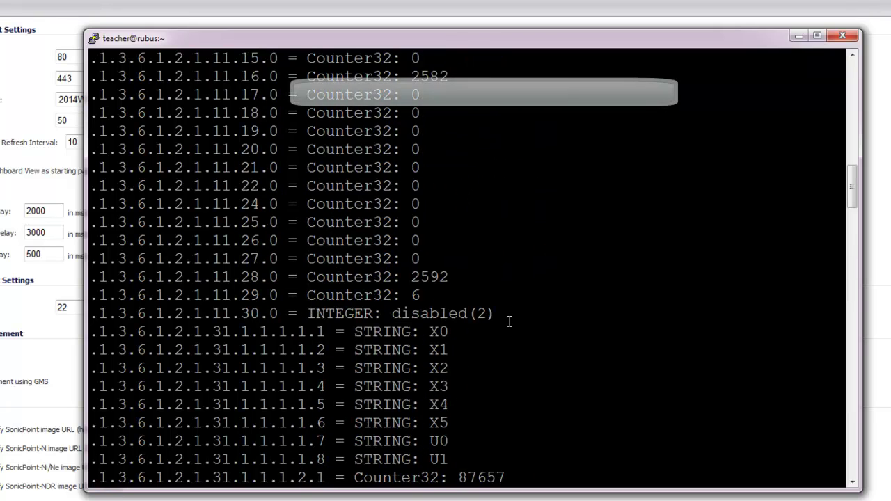
{"action": "scroll", "coordinate": [511, 321], "scroll_direction": "up", "scroll_amount": 12}
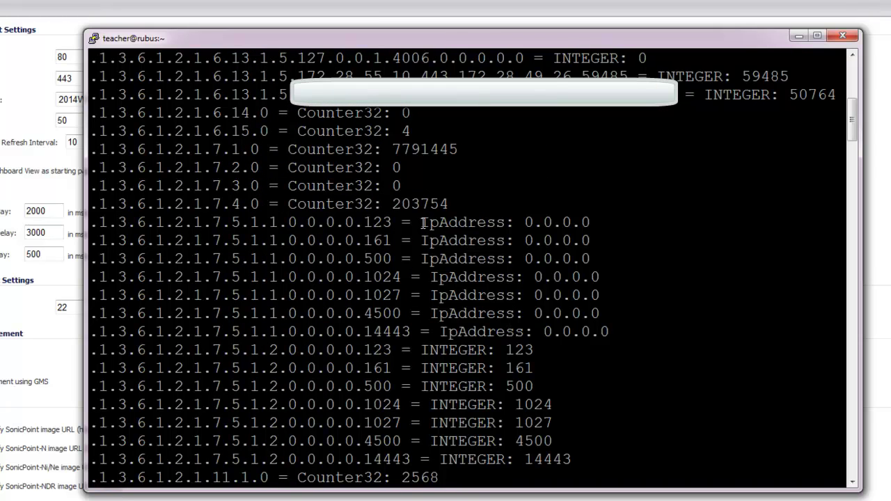
{"action": "left_click_drag", "start_coordinate": [420, 223], "coordinate": [496, 224]}
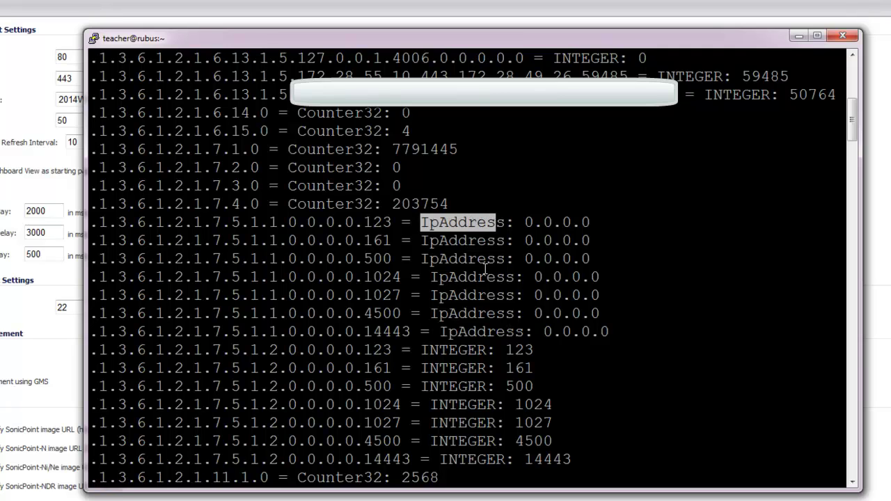
{"action": "scroll", "coordinate": [483, 270], "scroll_direction": "down", "scroll_amount": 4}
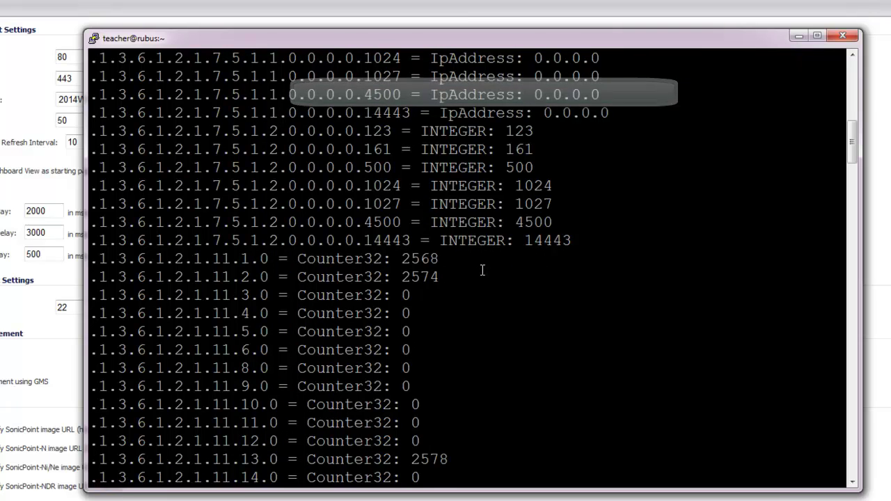
{"action": "left_click_drag", "start_coordinate": [507, 131], "coordinate": [551, 222]}
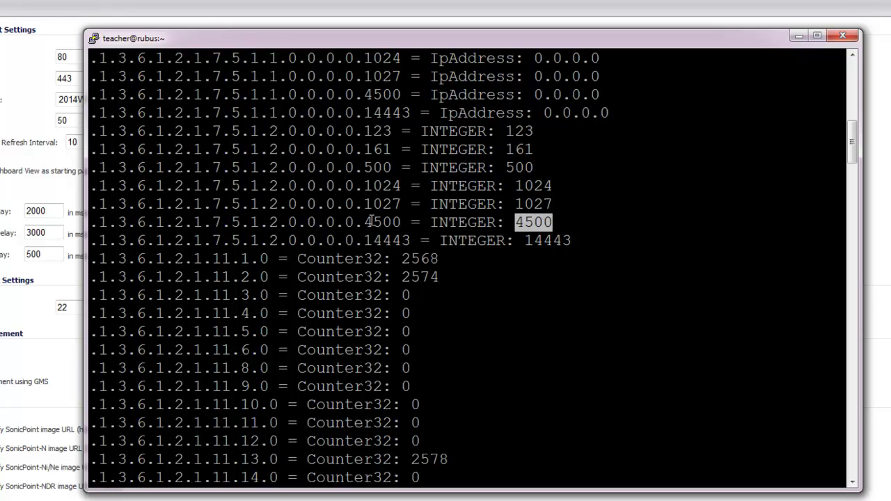
{"action": "left_click_drag", "start_coordinate": [94, 222], "coordinate": [555, 222]}
{"action": "left_click", "coordinate": [555, 222]}
{"action": "scroll", "coordinate": [376, 281], "scroll_direction": "down", "scroll_amount": 4}
{"action": "scroll", "coordinate": [371, 280], "scroll_direction": "up", "scroll_amount": 4}
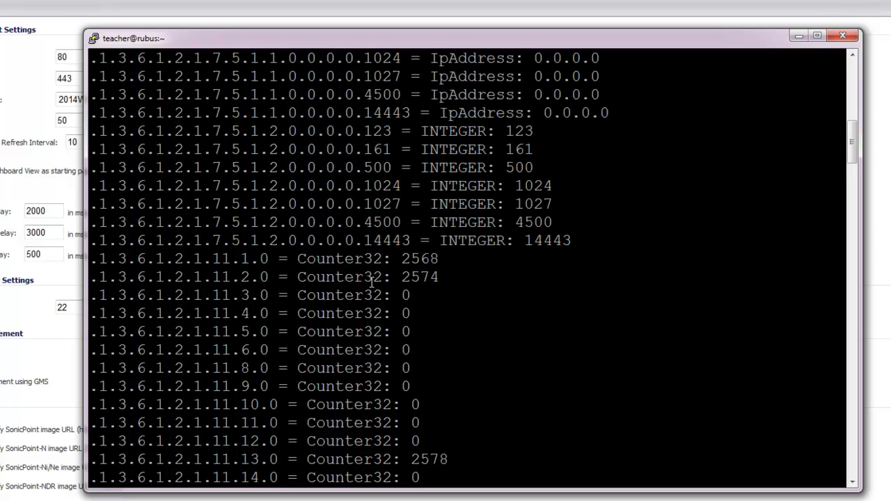
{"action": "scroll", "coordinate": [371, 280], "scroll_direction": "down", "scroll_amount": 20}
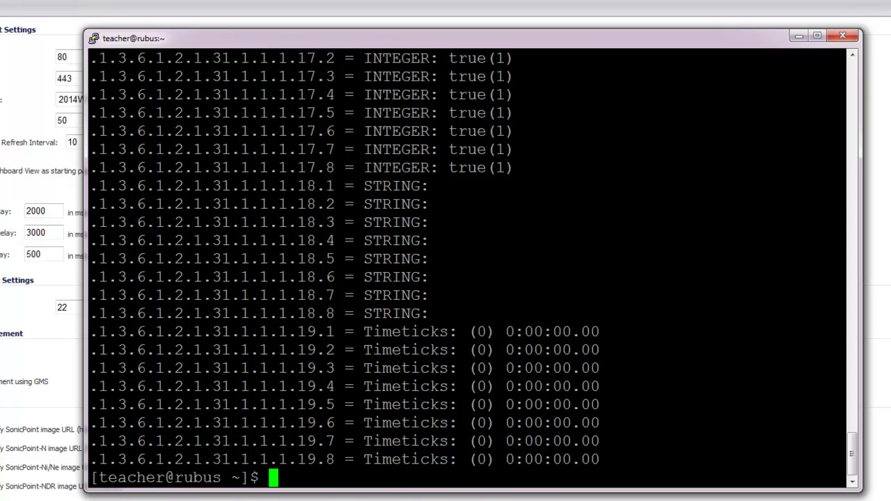
{"action": "scroll", "coordinate": [318, 389], "scroll_direction": "up", "scroll_amount": 20}
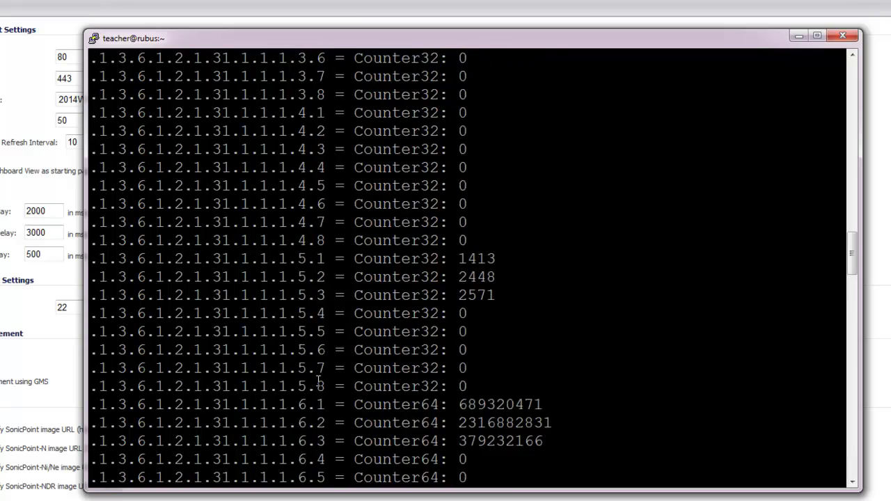
{"action": "scroll", "coordinate": [319, 389], "scroll_direction": "up", "scroll_amount": 10}
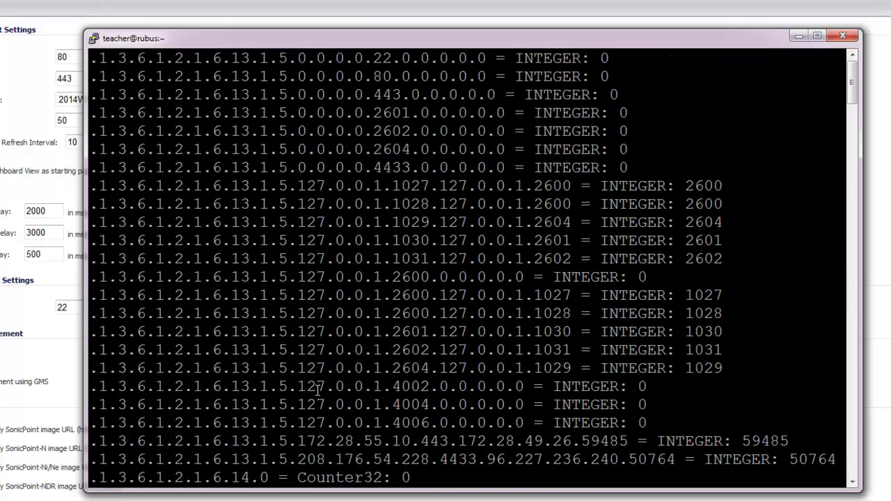
{"action": "scroll", "coordinate": [318, 390], "scroll_direction": "down", "scroll_amount": 8}
{"action": "scroll", "coordinate": [318, 390], "scroll_direction": "down", "scroll_amount": 20}
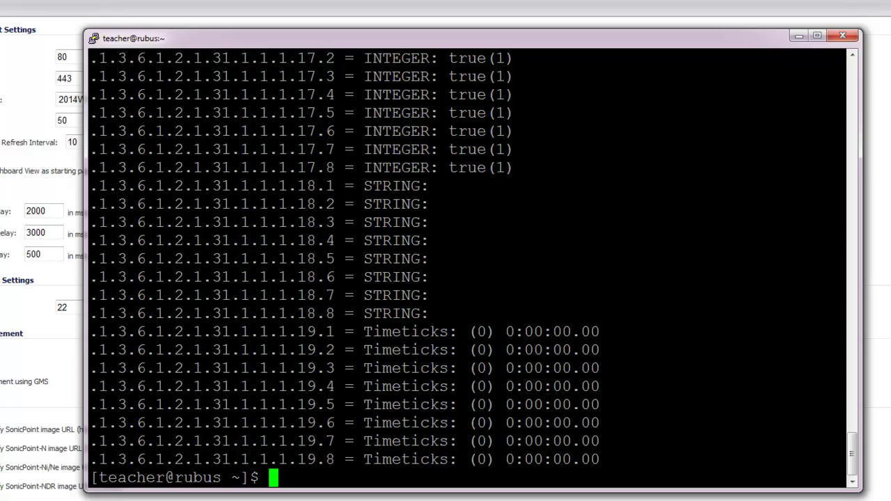
Step: Paste the snmpwalk command piped to more, page through the interface output, then quit
{"action": "right_click", "coordinate": [294, 387]}
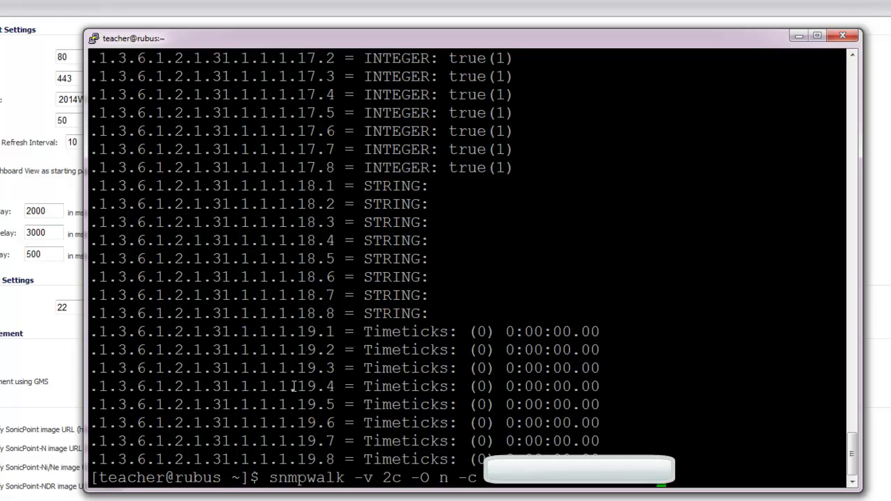
{"action": "type", "text": "more"}
{"action": "key", "text": "Return"}
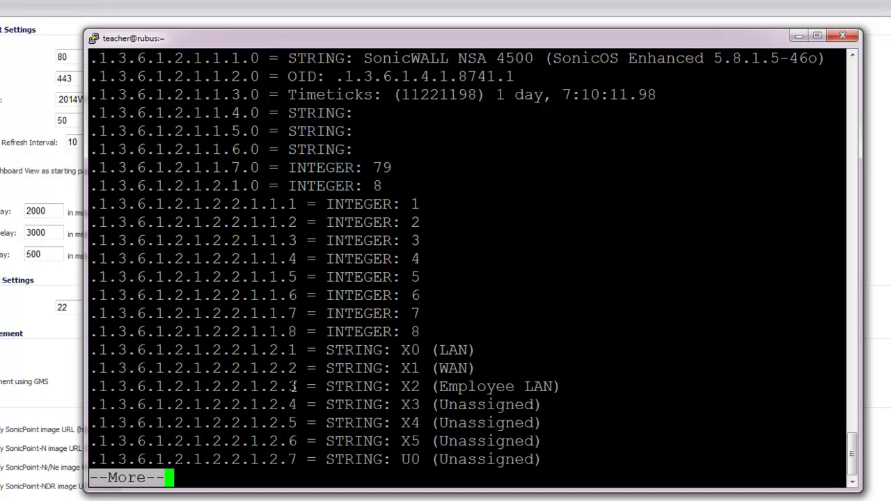
{"action": "key", "text": "Return"}
{"action": "key", "text": "Return"}
{"action": "key", "text": "Return"}
{"action": "key", "text": "Return"}
{"action": "key", "text": "Return"}
{"action": "key", "text": "Return"}
{"action": "key", "text": "Return"}
{"action": "key", "text": "Return"}
{"action": "key", "text": "Return"}
{"action": "key", "text": "Return"}
{"action": "key", "text": "Return"}
{"action": "key", "text": "Return"}
{"action": "key", "text": "Return"}
{"action": "key", "text": "Return"}
{"action": "key", "text": "Return"}
{"action": "key", "text": "Return"}
{"action": "key", "text": "Return"}
{"action": "key", "text": "Return"}
{"action": "key", "text": "Return"}
{"action": "key", "text": "Return"}
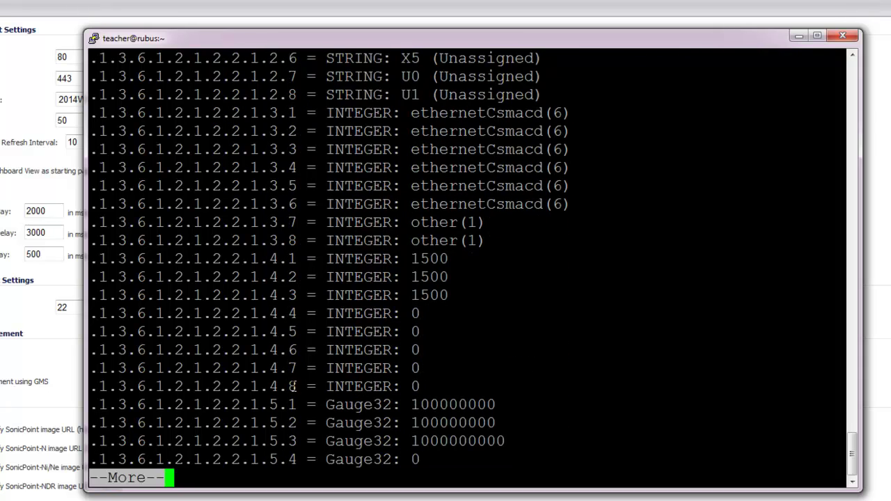
{"action": "key", "text": "Return"}
{"action": "key", "text": "Return"}
{"action": "key", "text": "Return"}
{"action": "key", "text": "Return"}
{"action": "key", "text": "Return"}
{"action": "key", "text": "Return"}
{"action": "key", "text": "Return"}
{"action": "key", "text": "Return"}
{"action": "key", "text": "Return"}
{"action": "key", "text": "Return"}
{"action": "key", "text": "Return"}
{"action": "key", "text": "Return"}
{"action": "key", "text": "Return"}
{"action": "key", "text": "Return"}
{"action": "key", "text": "Return"}
{"action": "key", "text": "Return"}
{"action": "key", "text": "Return"}
{"action": "key", "text": "Return"}
{"action": "key", "text": "Return"}
{"action": "key", "text": "Return"}
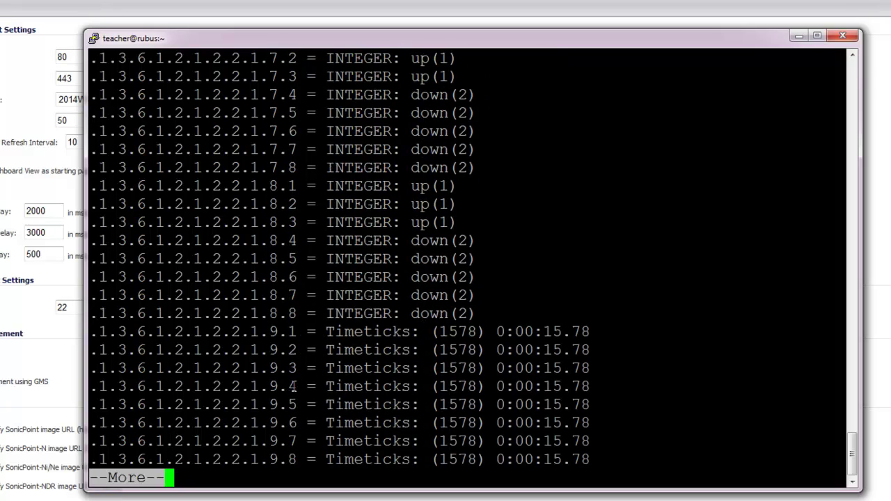
{"action": "key", "text": "Return"}
{"action": "key", "text": "Return"}
{"action": "key", "text": "Return"}
{"action": "key", "text": "Return"}
{"action": "key", "text": "Return"}
{"action": "key", "text": "Return"}
{"action": "key", "text": "Return"}
{"action": "key", "text": "Return"}
{"action": "key", "text": "Return"}
{"action": "key", "text": "Return"}
{"action": "key", "text": "Return"}
{"action": "key", "text": "Return"}
{"action": "key", "text": "Return"}
{"action": "key", "text": "Return"}
{"action": "key", "text": "Return"}
{"action": "key", "text": "Return"}
{"action": "key", "text": "Return"}
{"action": "key", "text": "Return"}
{"action": "key", "text": "Return"}
{"action": "key", "text": "Return"}
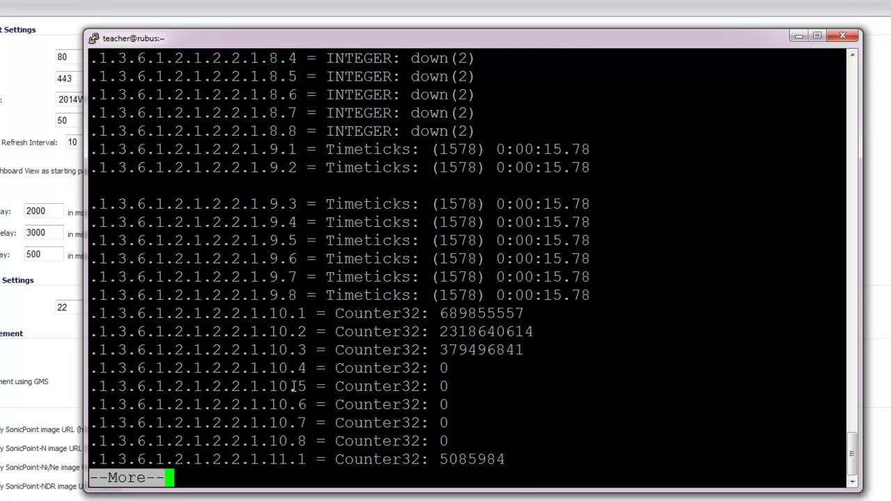
{"action": "key", "text": "Return"}
{"action": "key", "text": "Return"}
{"action": "key", "text": "Return"}
{"action": "key", "text": "Return"}
{"action": "key", "text": "Return"}
{"action": "key", "text": "Return"}
{"action": "key", "text": "Return"}
{"action": "key", "text": "Return"}
{"action": "key", "text": "Return"}
{"action": "key", "text": "Return"}
{"action": "key", "text": "Return"}
{"action": "key", "text": "Return"}
{"action": "key", "text": "Return"}
{"action": "key", "text": "Return"}
{"action": "key", "text": "Return"}
{"action": "key", "text": "Return"}
{"action": "key", "text": "Return"}
{"action": "key", "text": "Return"}
{"action": "key", "text": "Return"}
{"action": "key", "text": "Return"}
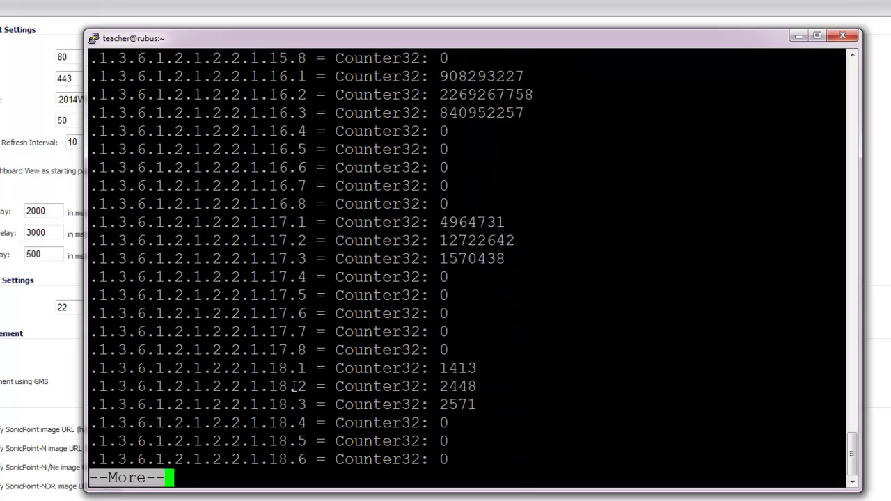
{"action": "key", "text": "q"}
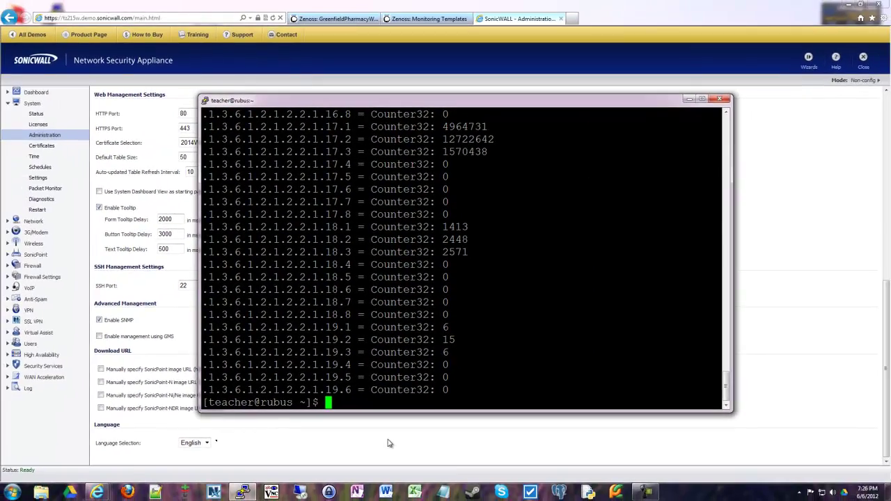
Step: Check Enable SNMP on the SonicWALL page, then switch to the Zenoss SonicWALL monitoring template
{"action": "left_click", "coordinate": [388, 442]}
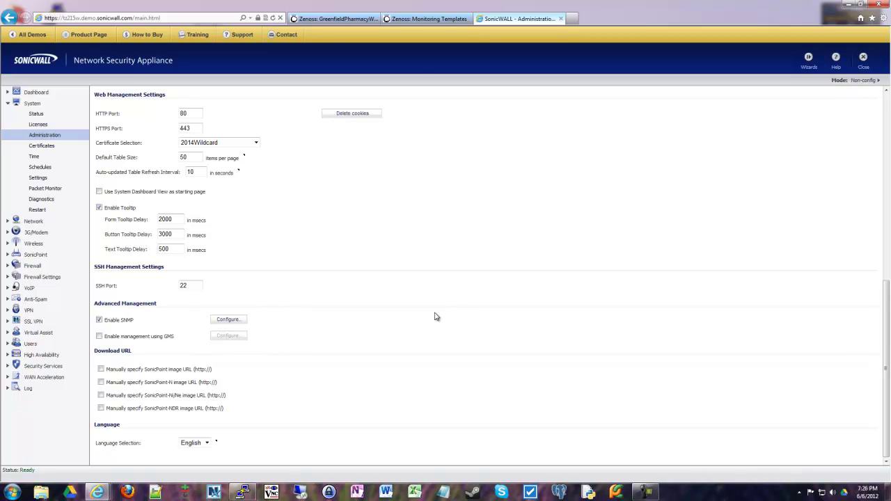
{"action": "left_click", "coordinate": [427, 19]}
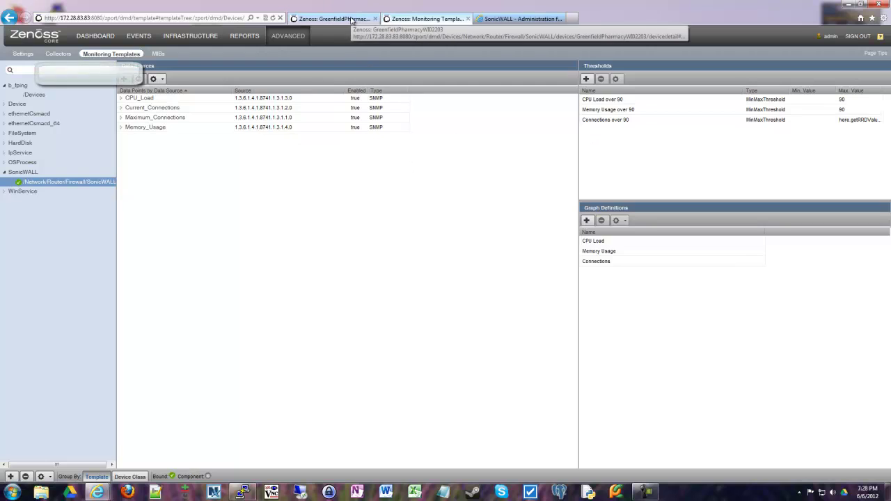
Step: Review the firewall device's CPU, memory, connection and latency graphs in Zenoss
{"action": "left_click", "coordinate": [336, 19]}
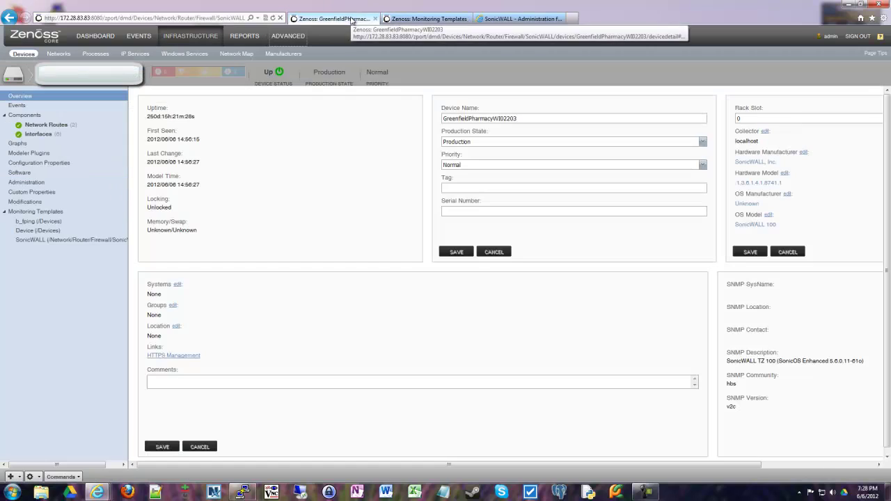
{"action": "left_click", "coordinate": [18, 144]}
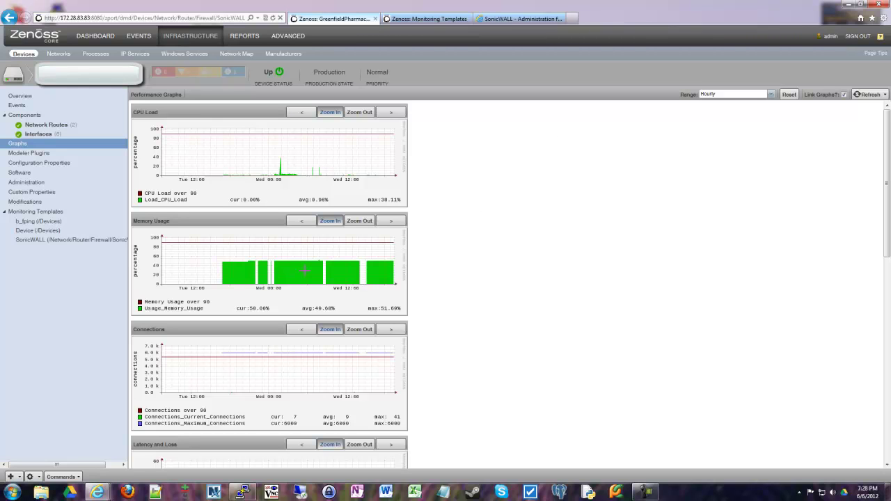
{"action": "scroll", "coordinate": [324, 273], "scroll_direction": "down", "scroll_amount": 3}
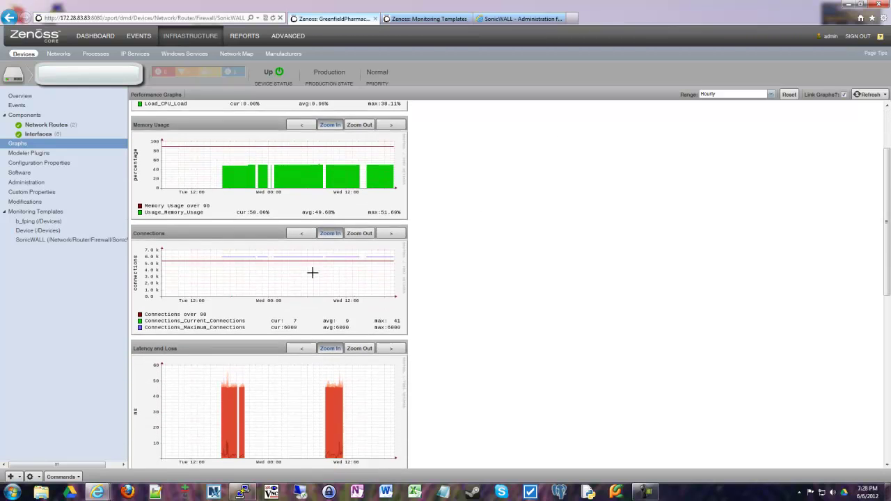
{"action": "scroll", "coordinate": [312, 275], "scroll_direction": "up", "scroll_amount": 1}
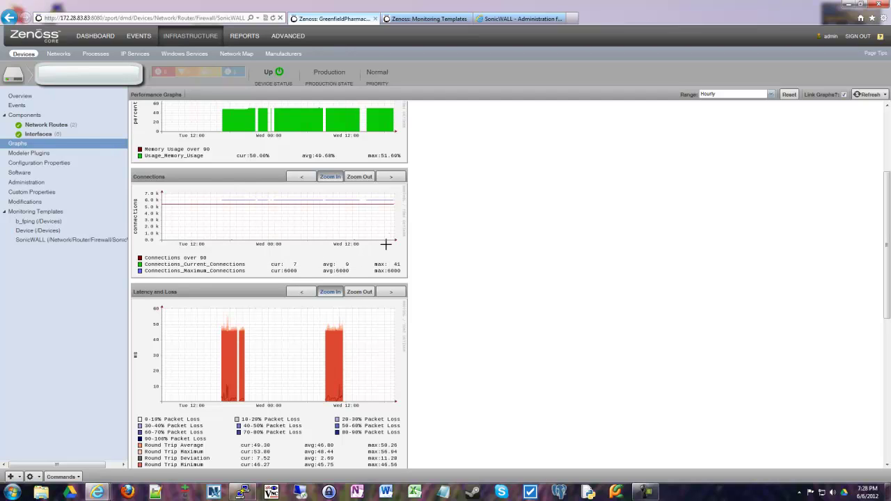
{"action": "scroll", "coordinate": [383, 241], "scroll_direction": "down", "scroll_amount": 5}
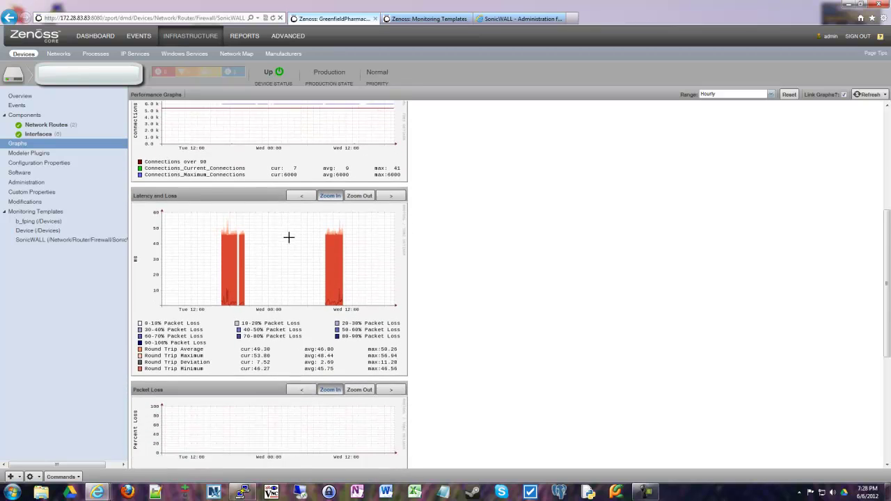
{"action": "scroll", "coordinate": [229, 321], "scroll_direction": "down", "scroll_amount": 2}
{"action": "scroll", "coordinate": [229, 314], "scroll_direction": "up", "scroll_amount": 5}
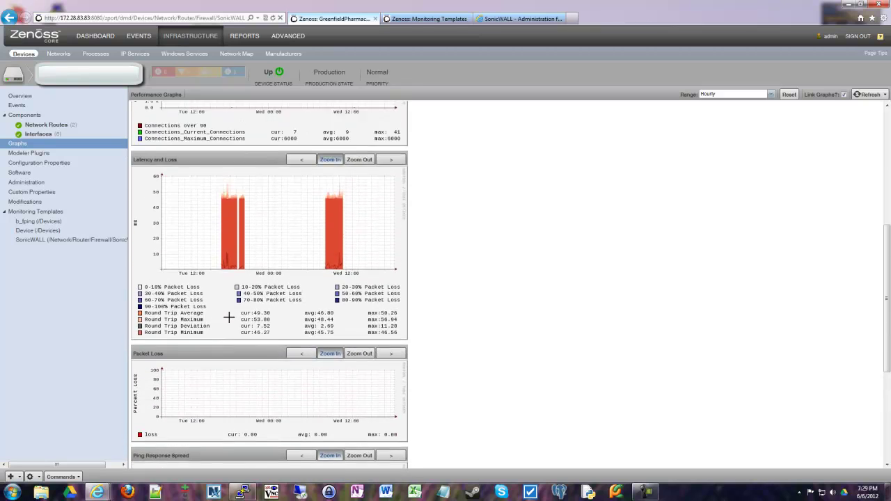
{"action": "scroll", "coordinate": [291, 304], "scroll_direction": "up", "scroll_amount": 5}
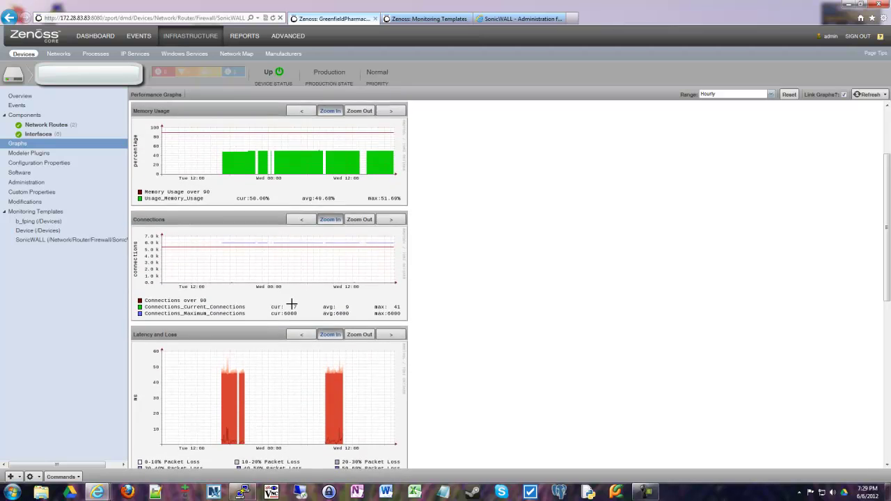
{"action": "scroll", "coordinate": [278, 265], "scroll_direction": "up", "scroll_amount": 2}
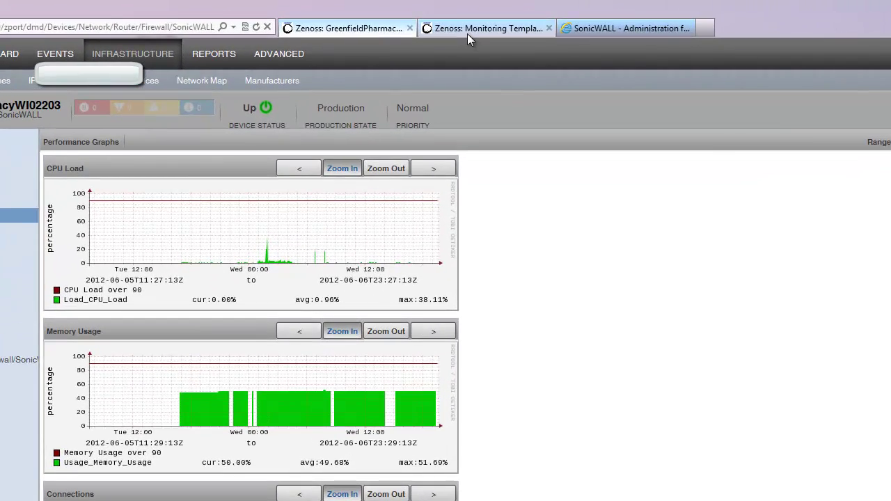
Step: Check the monitoring template, then open the device's Network Routes listing 0.0.0.0/0 and 192.168.1.0
{"action": "left_click", "coordinate": [467, 33]}
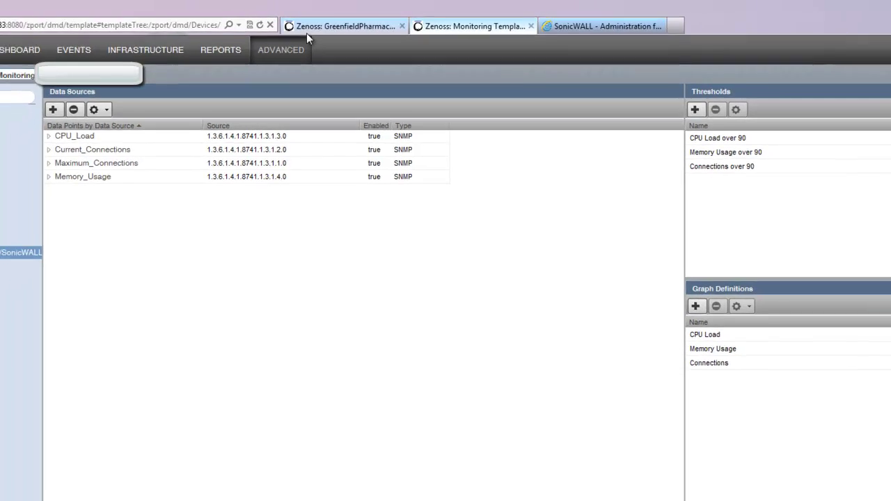
{"action": "left_click", "coordinate": [306, 31]}
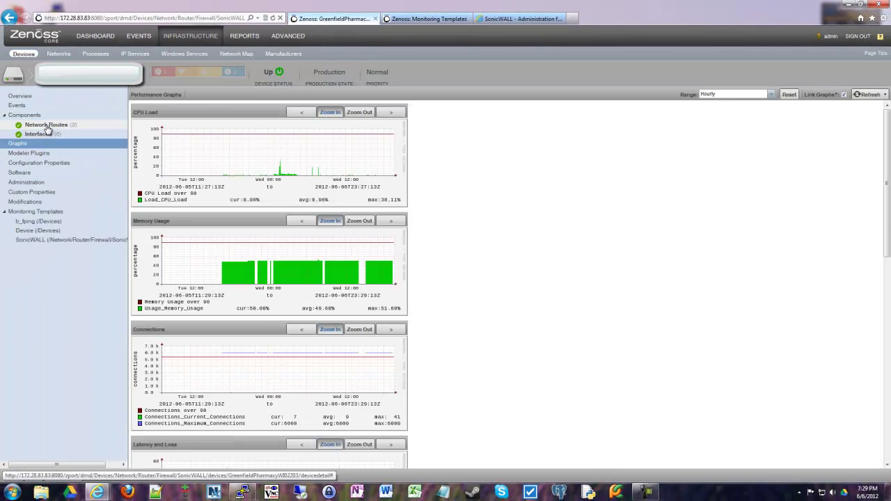
{"action": "left_click", "coordinate": [46, 127]}
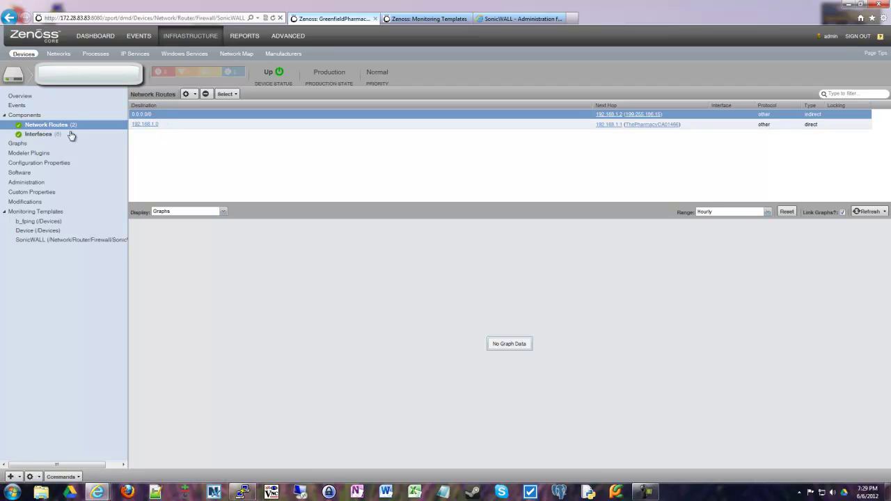
Step: List the SonicWALL's six interfaces and view the X1 (WAN) throughput, packets and errors graphs
{"action": "left_click", "coordinate": [41, 134]}
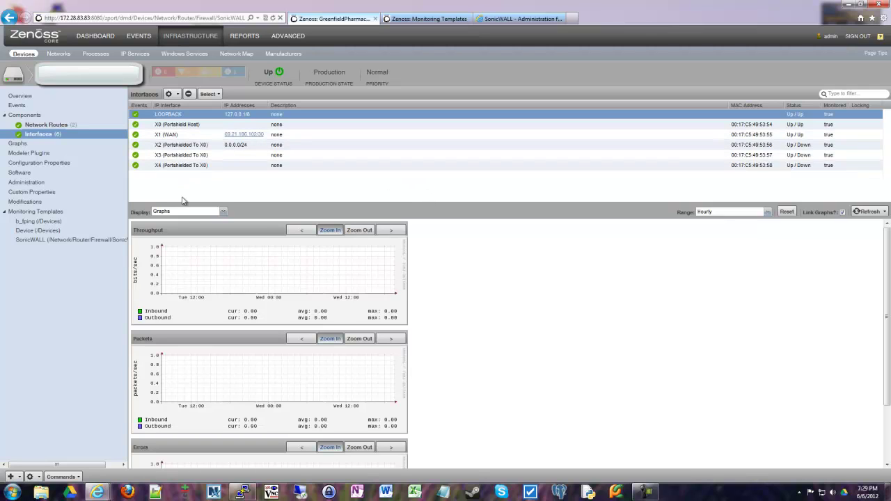
{"action": "left_click", "coordinate": [171, 136]}
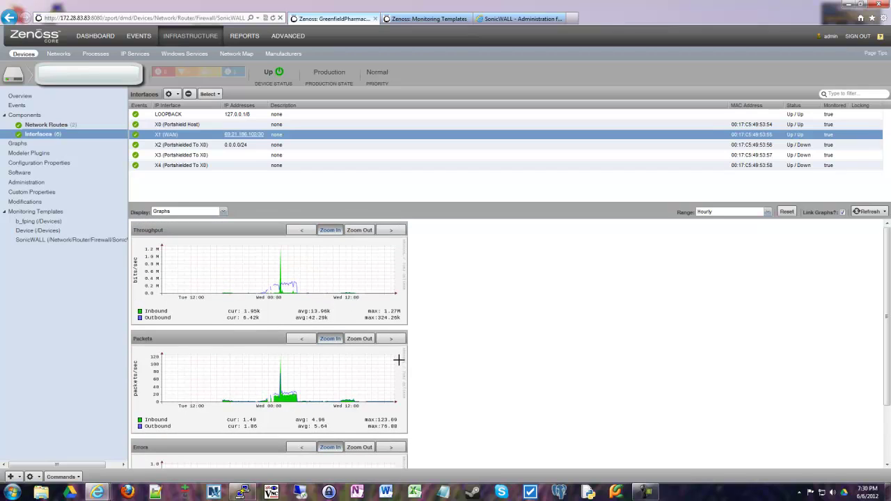
{"action": "scroll", "coordinate": [277, 355], "scroll_direction": "down", "scroll_amount": 2}
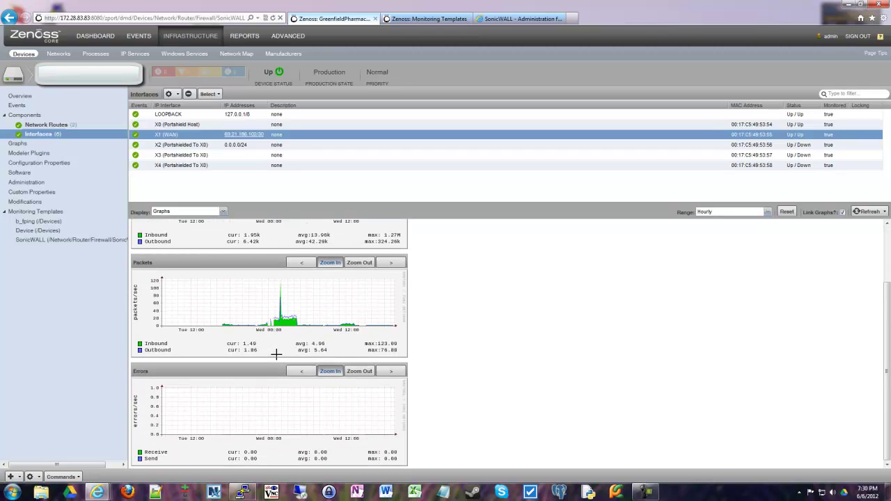
{"action": "scroll", "coordinate": [276, 355], "scroll_direction": "up", "scroll_amount": 2}
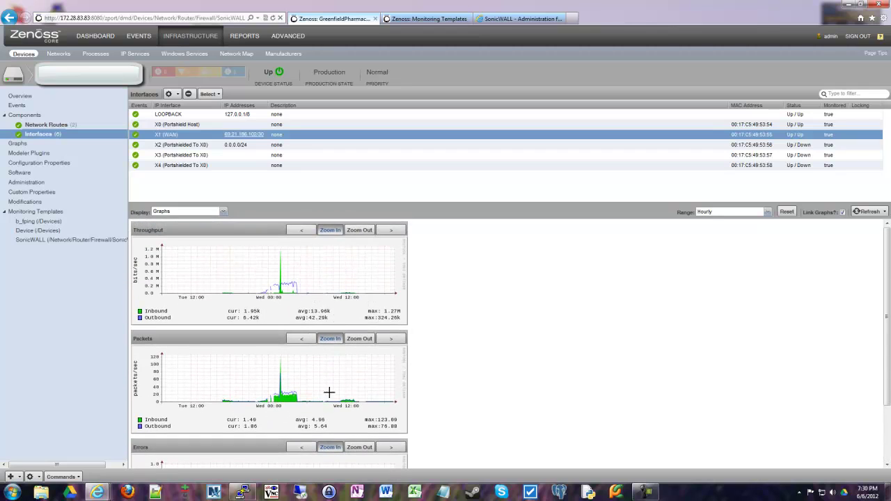
Step: Compare the Device /Devices, /Network/Router/Cisco and SonicWALL monitoring templates' data sources and graphs
{"action": "left_click", "coordinate": [438, 20]}
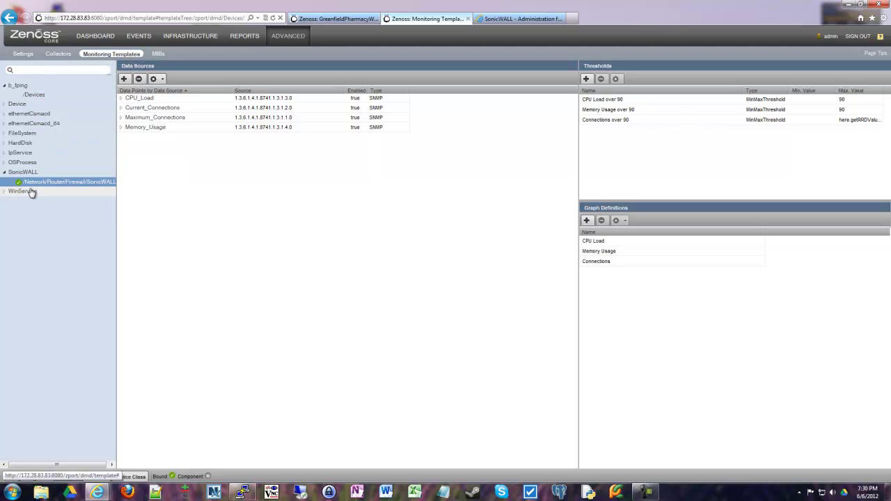
{"action": "left_click", "coordinate": [4, 105]}
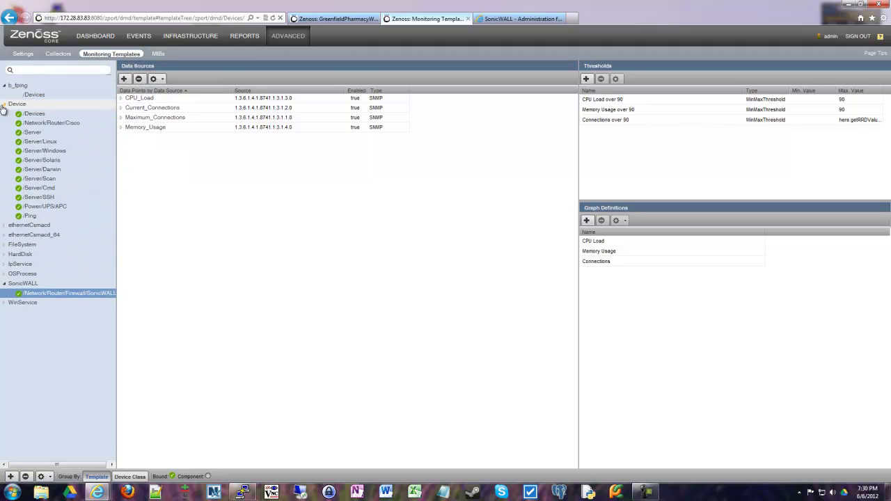
{"action": "left_click", "coordinate": [31, 116]}
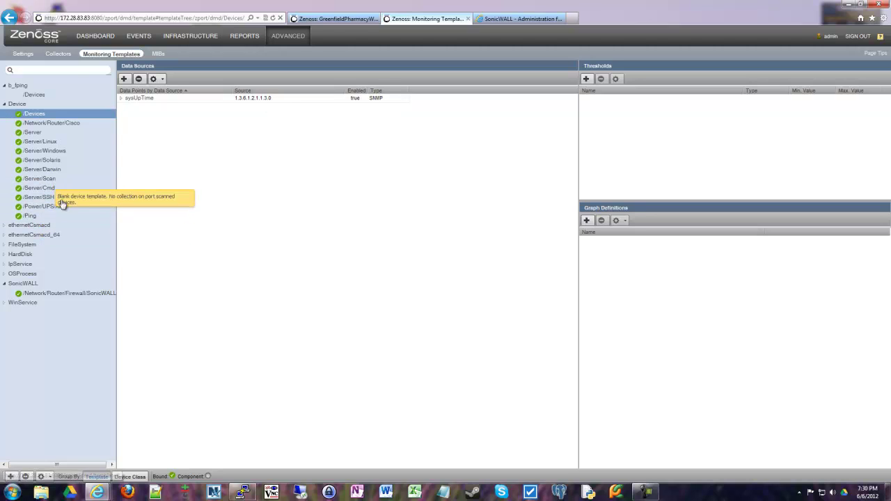
{"action": "left_click", "coordinate": [61, 124]}
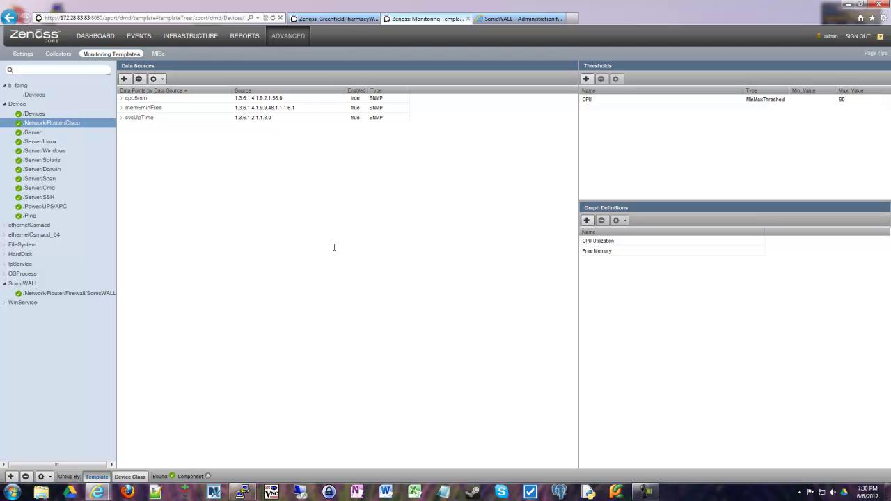
{"action": "left_click", "coordinate": [70, 293]}
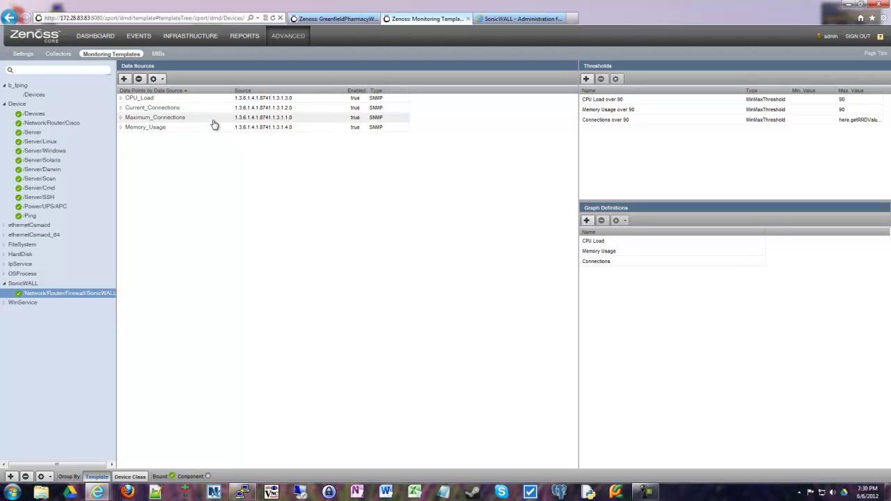
Step: Revisit the base /Devices template, then open the IpService and ethernetCsmacd /Devices templates
{"action": "left_click", "coordinate": [69, 114]}
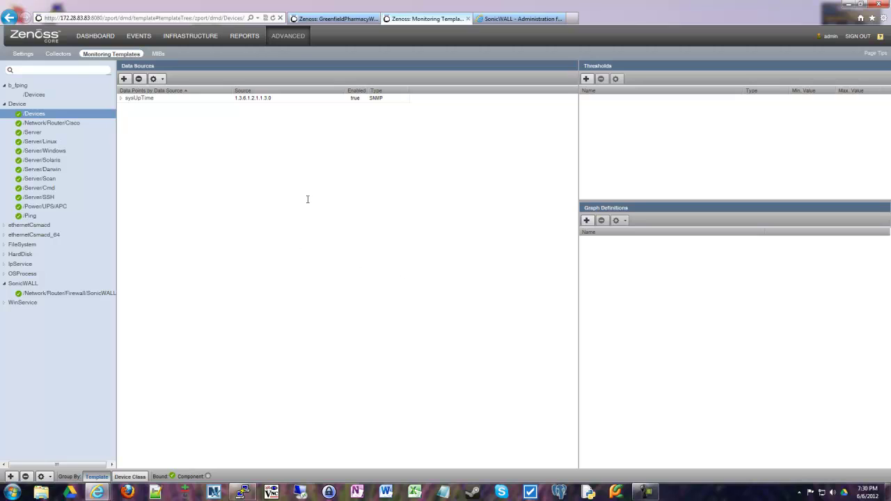
{"action": "left_click", "coordinate": [56, 267]}
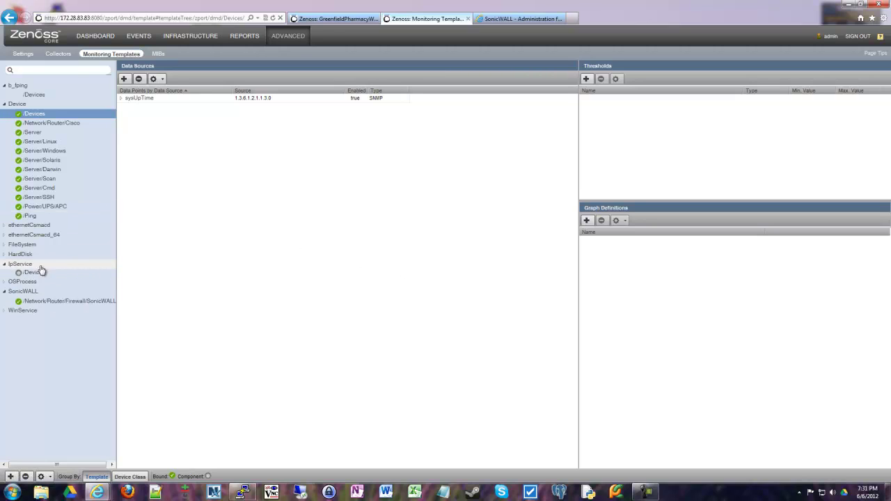
{"action": "left_click", "coordinate": [31, 274]}
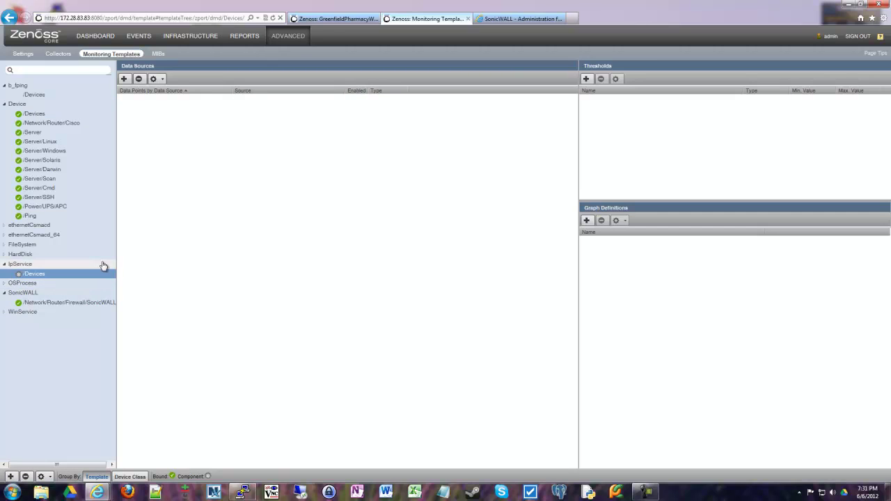
{"action": "left_click", "coordinate": [59, 227]}
Step: Review the ethernetCsmacd /Devices template, then inspect the OSProcess count, cpu and mem data points
{"action": "left_click", "coordinate": [54, 236]}
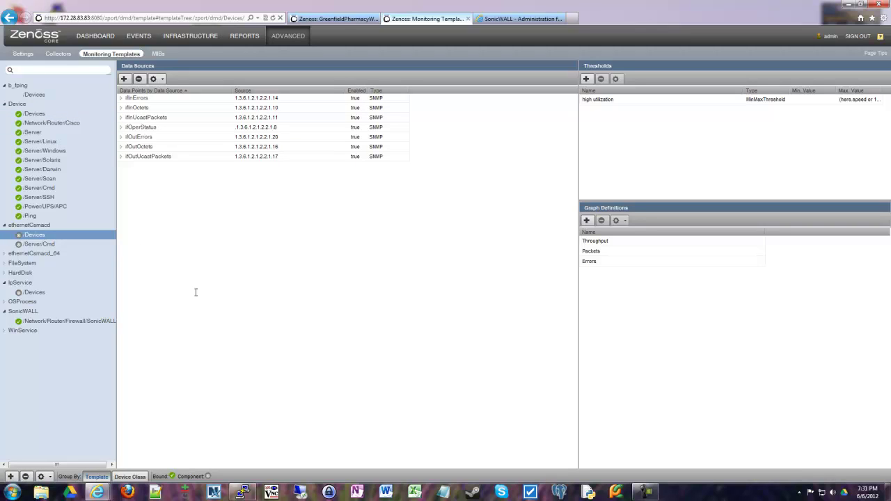
{"action": "left_click", "coordinate": [5, 301]}
{"action": "left_click", "coordinate": [31, 311]}
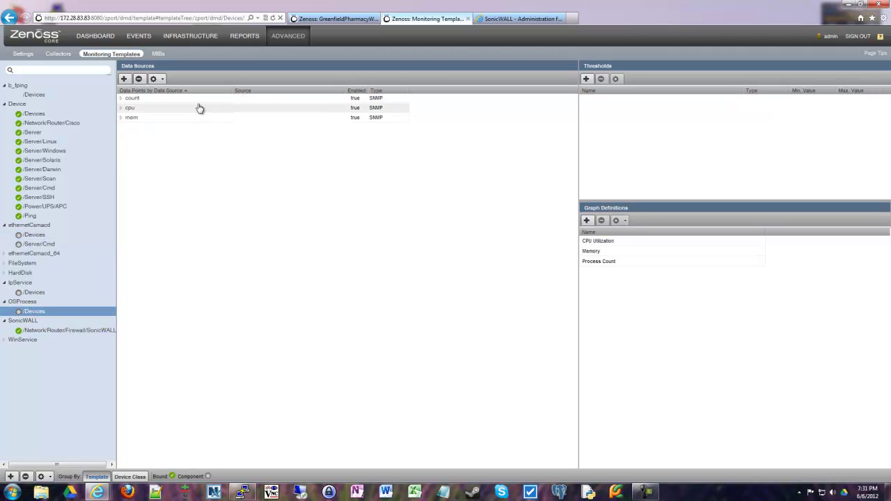
{"action": "left_click", "coordinate": [121, 98]}
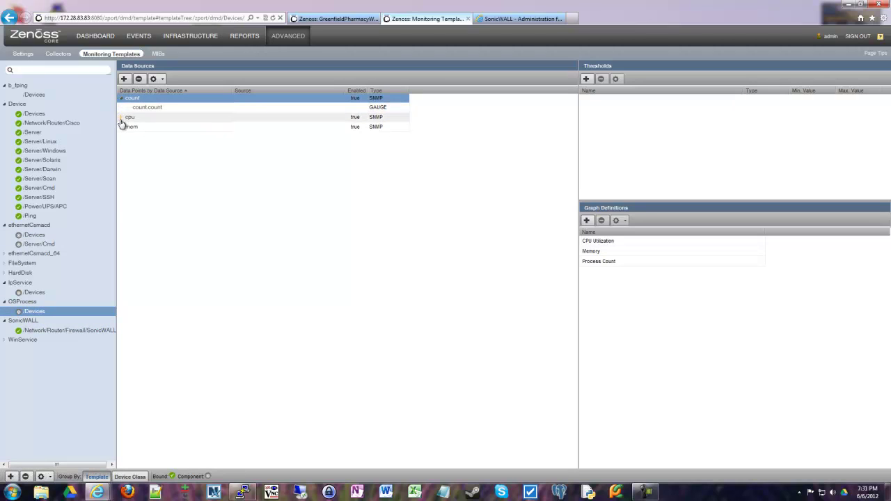
{"action": "left_click", "coordinate": [121, 118]}
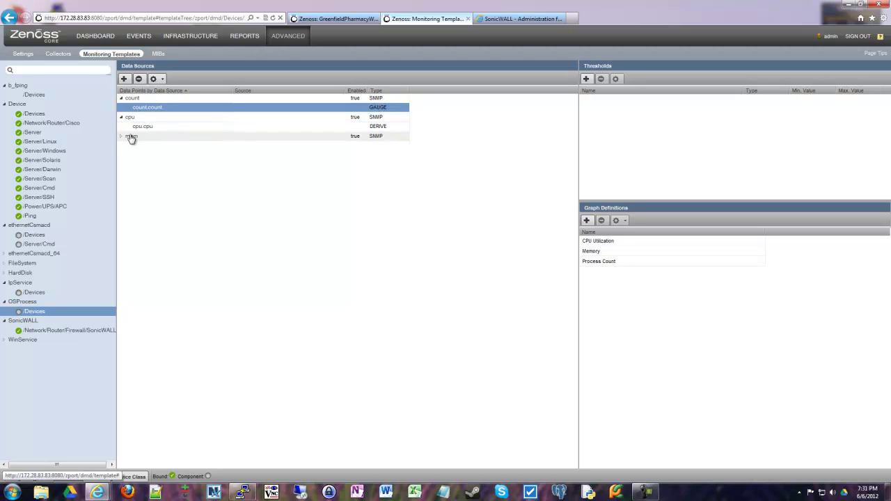
{"action": "left_click", "coordinate": [121, 136]}
Step: Collapse the OSProcess mem, cpu and count data sources and return to the SonicWALL template
{"action": "left_click", "coordinate": [121, 136]}
{"action": "left_click", "coordinate": [121, 117]}
{"action": "left_click", "coordinate": [121, 98]}
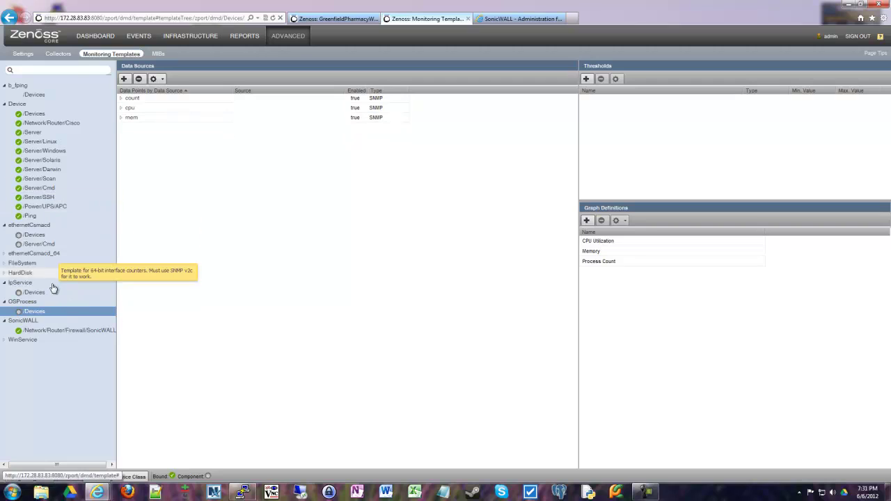
{"action": "left_click", "coordinate": [52, 330]}
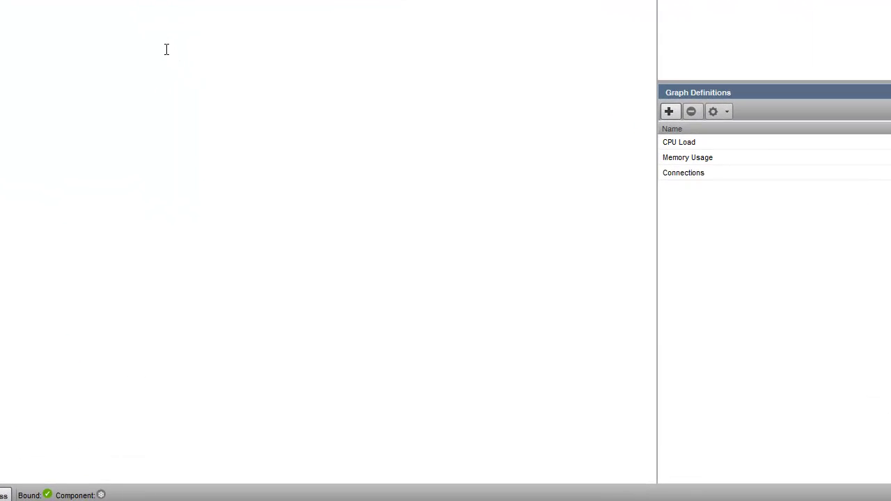
Step: In PuTTY, rerun the recalled snmpwalk without '| more' against OID 1.3.6.1.4.1.8741.1.3.1
{"action": "key", "text": "alt+Tab"}
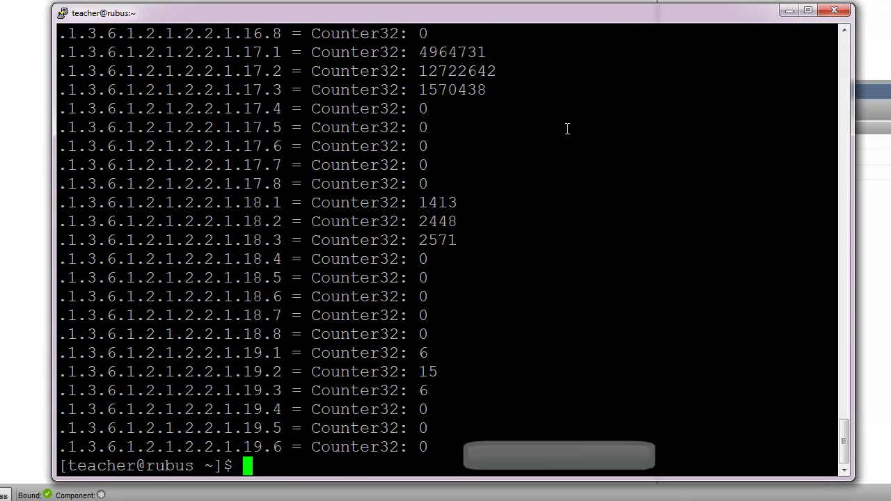
{"action": "key", "text": "Up"}
{"action": "key", "text": "BackSpace"}
{"action": "key", "text": "BackSpace"}
{"action": "key", "text": "BackSpace"}
{"action": "key", "text": "BackSpace"}
{"action": "key", "text": "BackSpace"}
{"action": "key", "text": "BackSpace"}
{"action": "key", "text": "BackSpace"}
{"action": "type", "text": "1.3.6.1.4.1.874"}
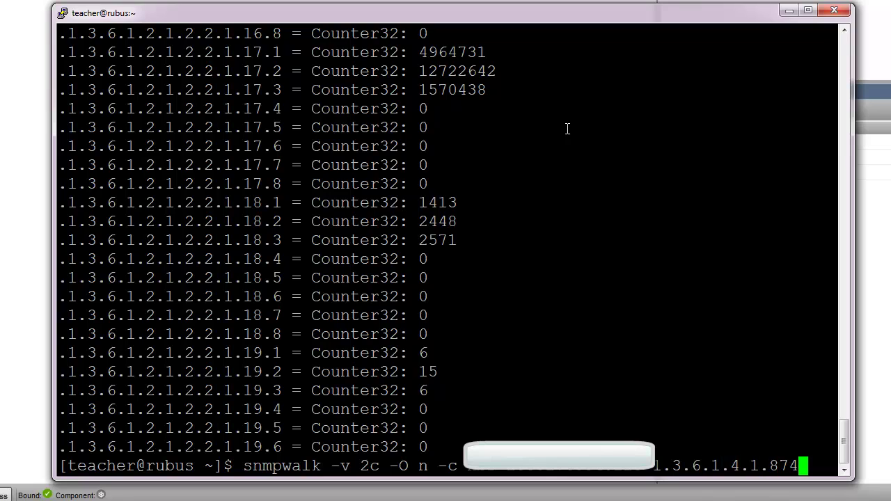
{"action": "type", "text": "1.1."}
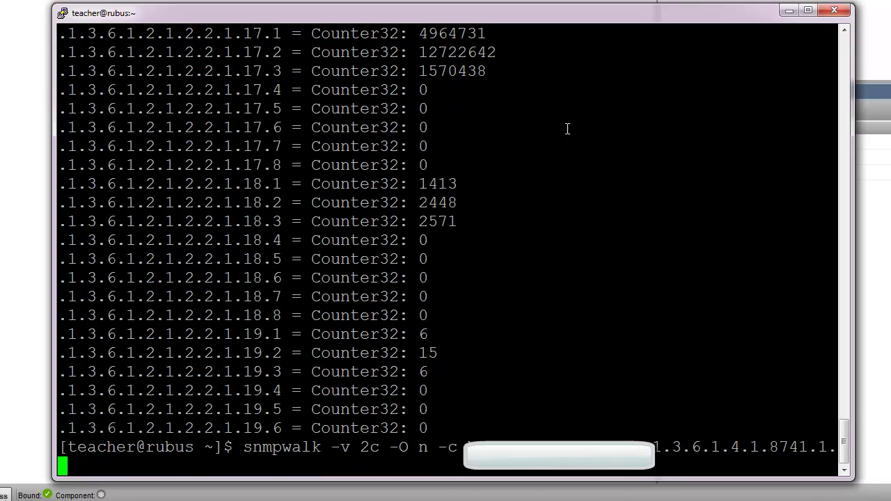
{"action": "type", "text": "3.1"}
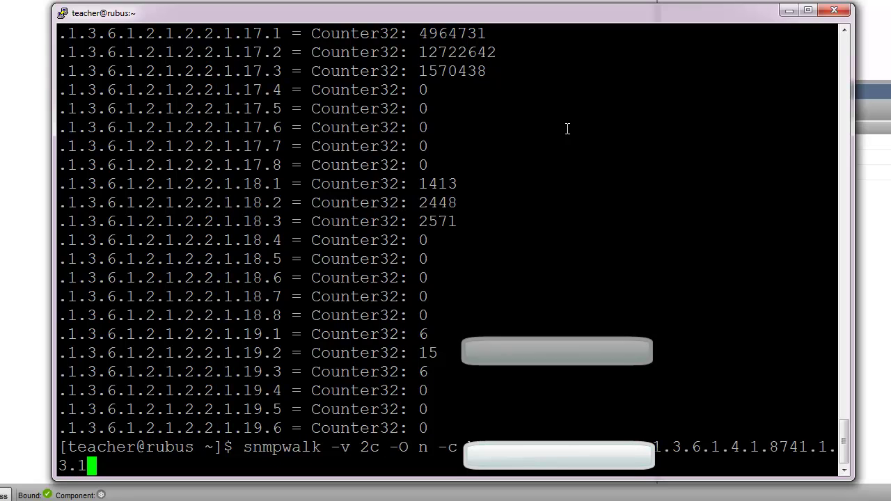
{"action": "key", "text": "Return"}
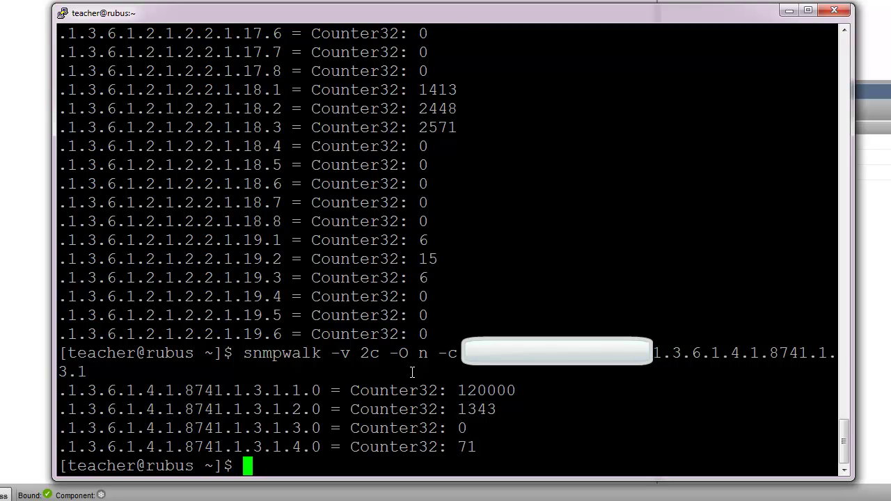
{"action": "left_click_drag", "start_coordinate": [449, 394], "coordinate": [517, 399]}
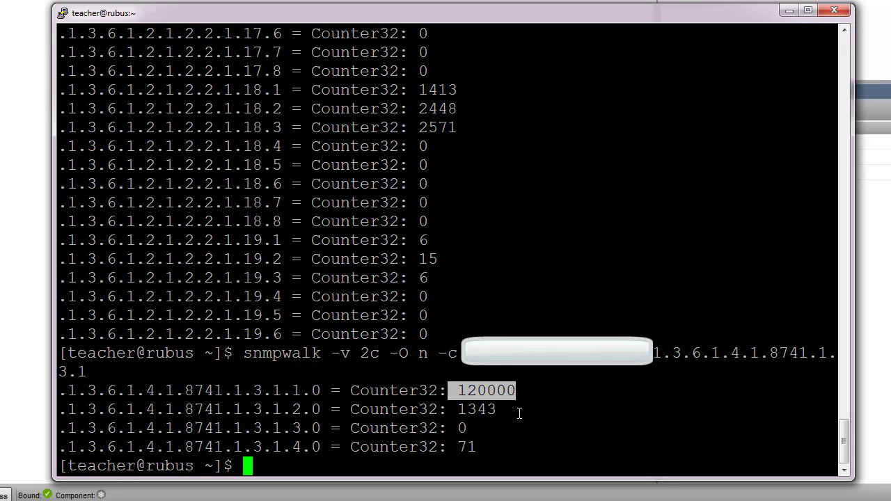
{"action": "left_click_drag", "start_coordinate": [457, 409], "coordinate": [519, 417]}
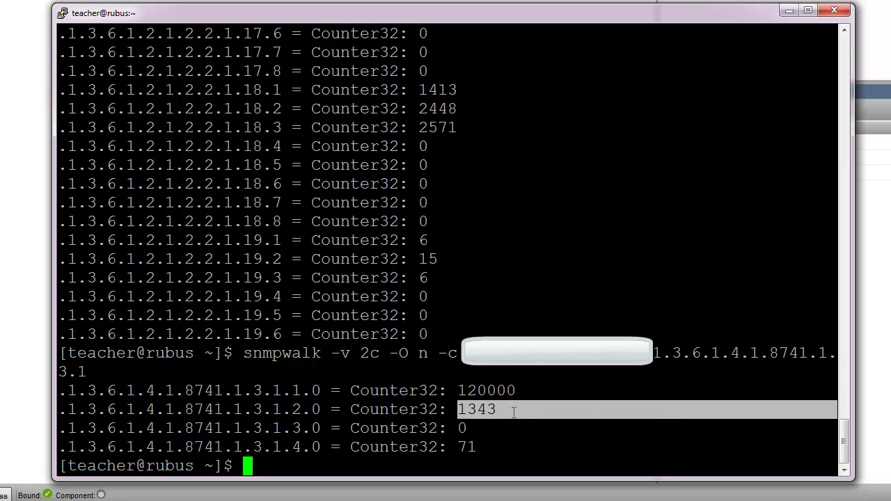
{"action": "left_click_drag", "start_coordinate": [456, 426], "coordinate": [476, 431]}
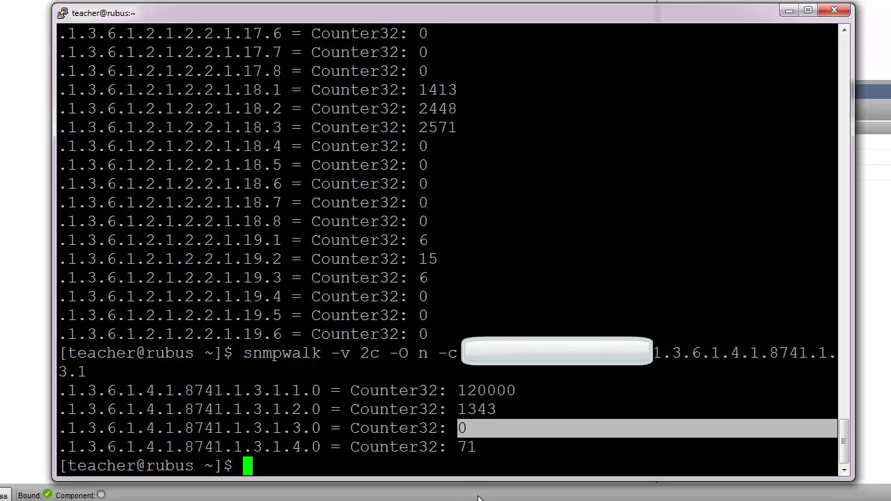
{"action": "left_click", "coordinate": [462, 447]}
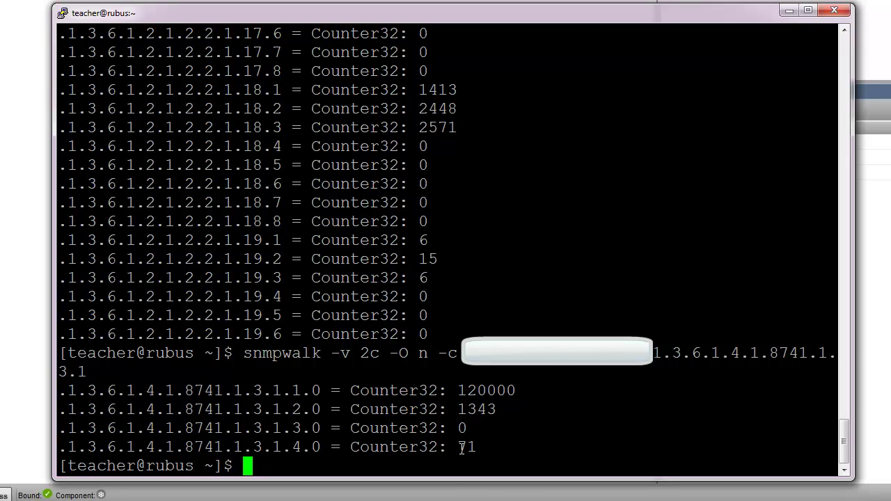
{"action": "left_click_drag", "start_coordinate": [462, 448], "coordinate": [479, 451]}
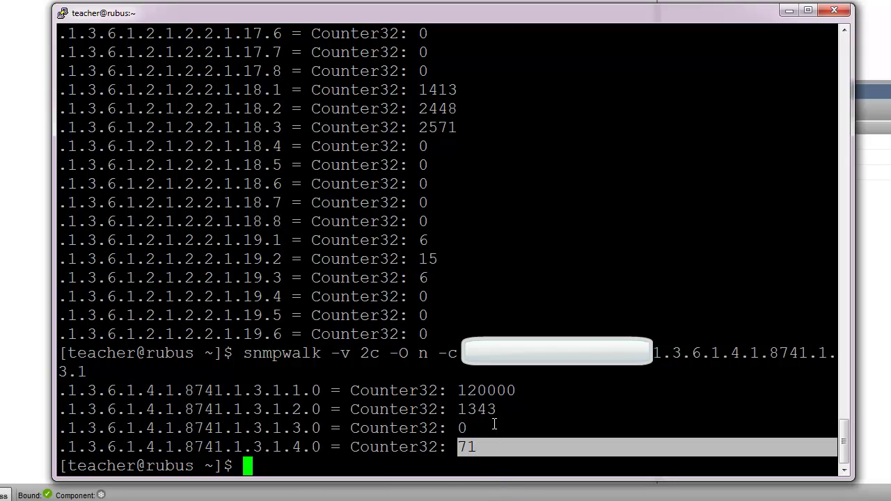
{"action": "left_click", "coordinate": [497, 425]}
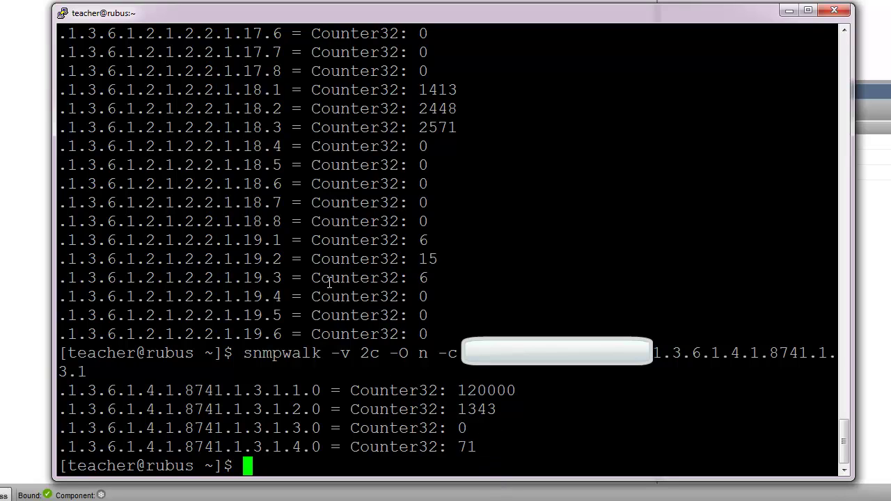
{"action": "left_click_drag", "start_coordinate": [321, 448], "coordinate": [64, 389]}
{"action": "left_click", "coordinate": [313, 415]}
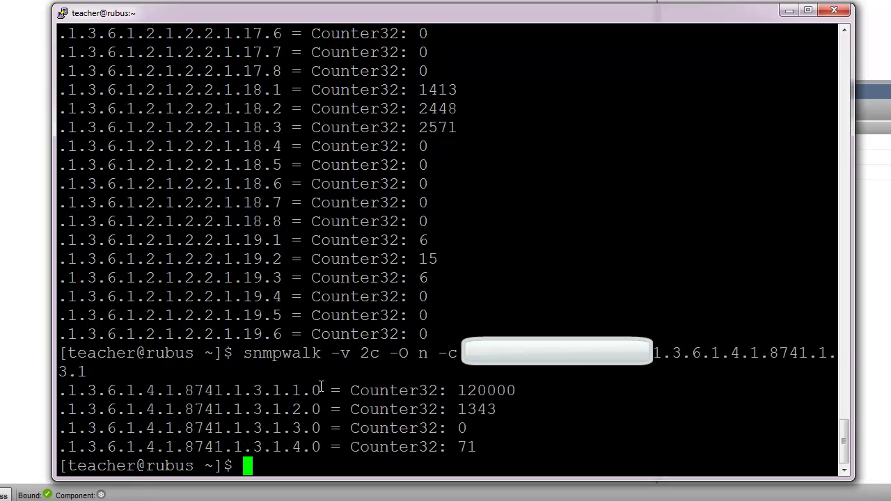